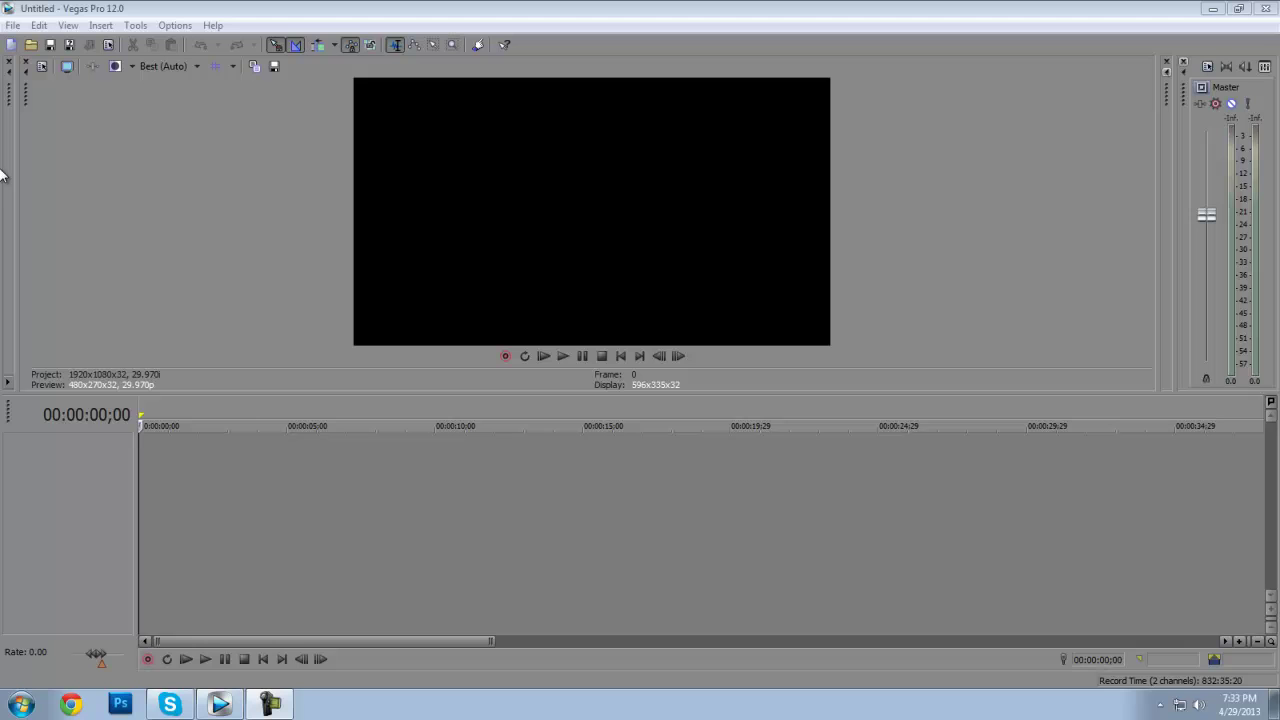
Import clan logo PNG 1 from TUTORIAL 5 onto the timeline and rewind the playhead to the start.
{"action": "left_click", "coordinate": [31, 44]}
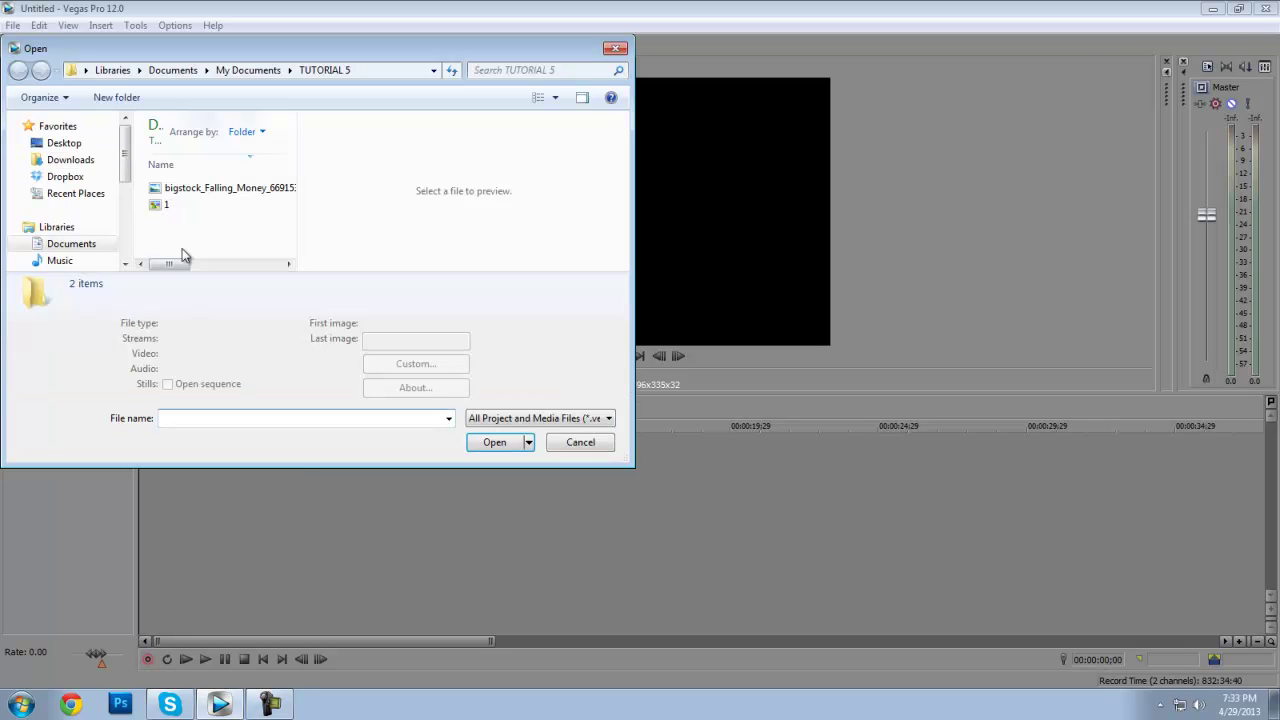
{"action": "left_click", "coordinate": [175, 206]}
{"action": "double_click", "coordinate": [175, 206]}
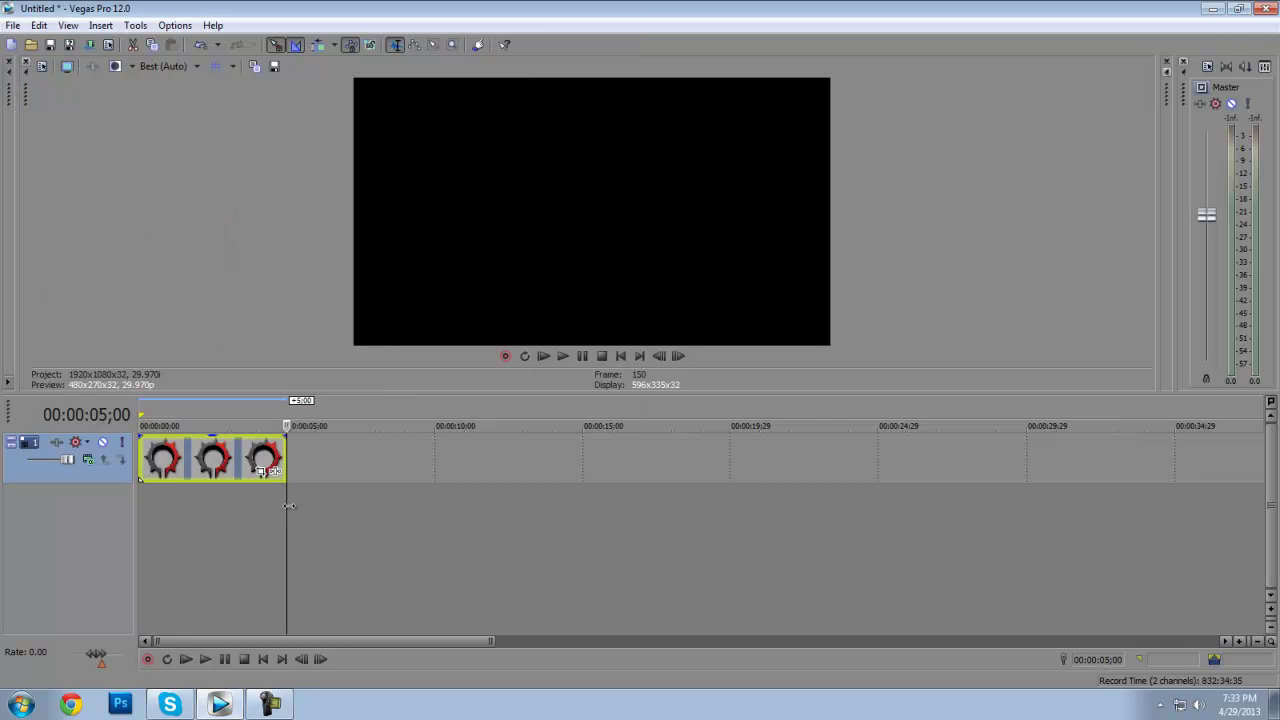
{"action": "left_click_drag", "start_coordinate": [270, 500], "coordinate": [114, 496]}
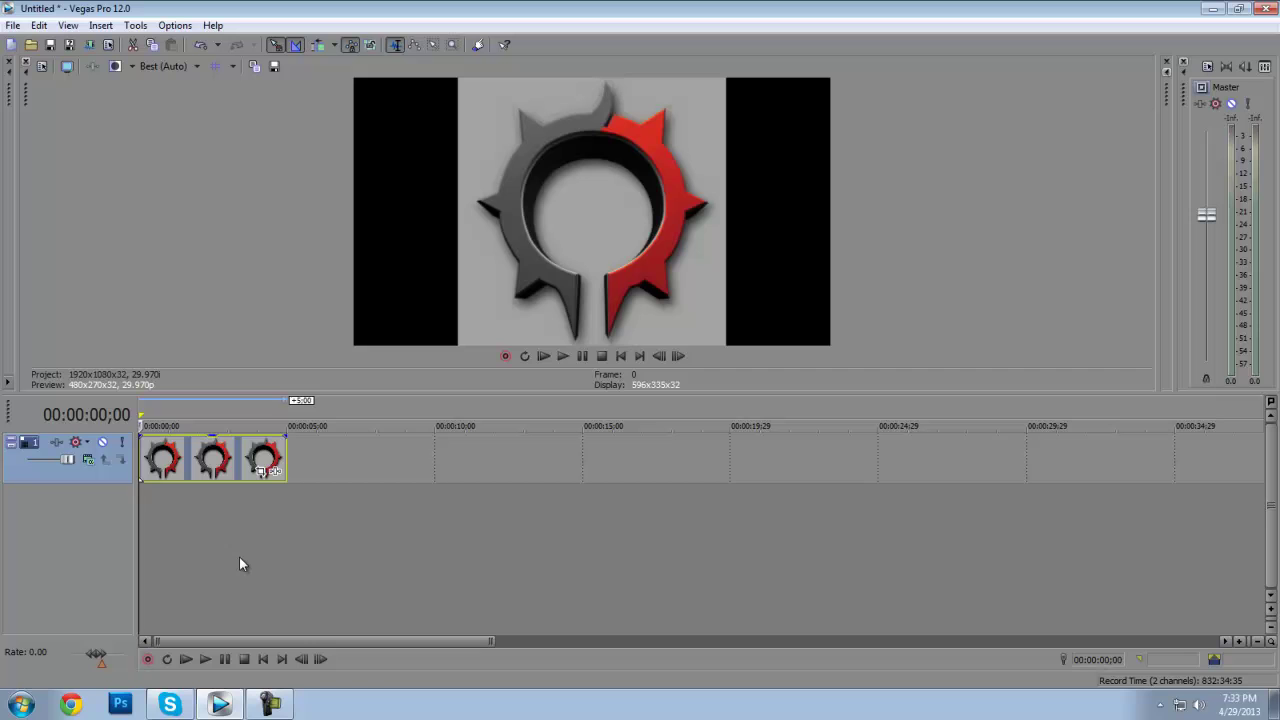
{"action": "right_click", "coordinate": [204, 462]}
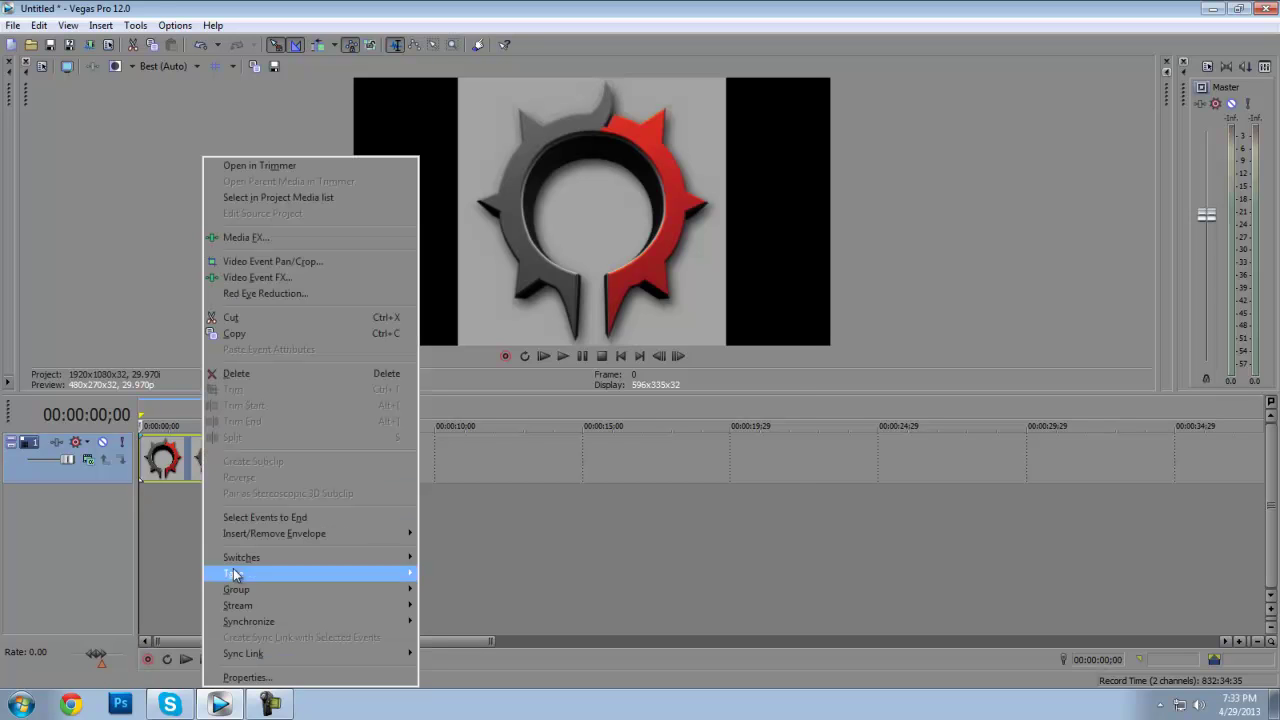
{"action": "left_click", "coordinate": [236, 674]}
{"action": "left_click", "coordinate": [564, 107]}
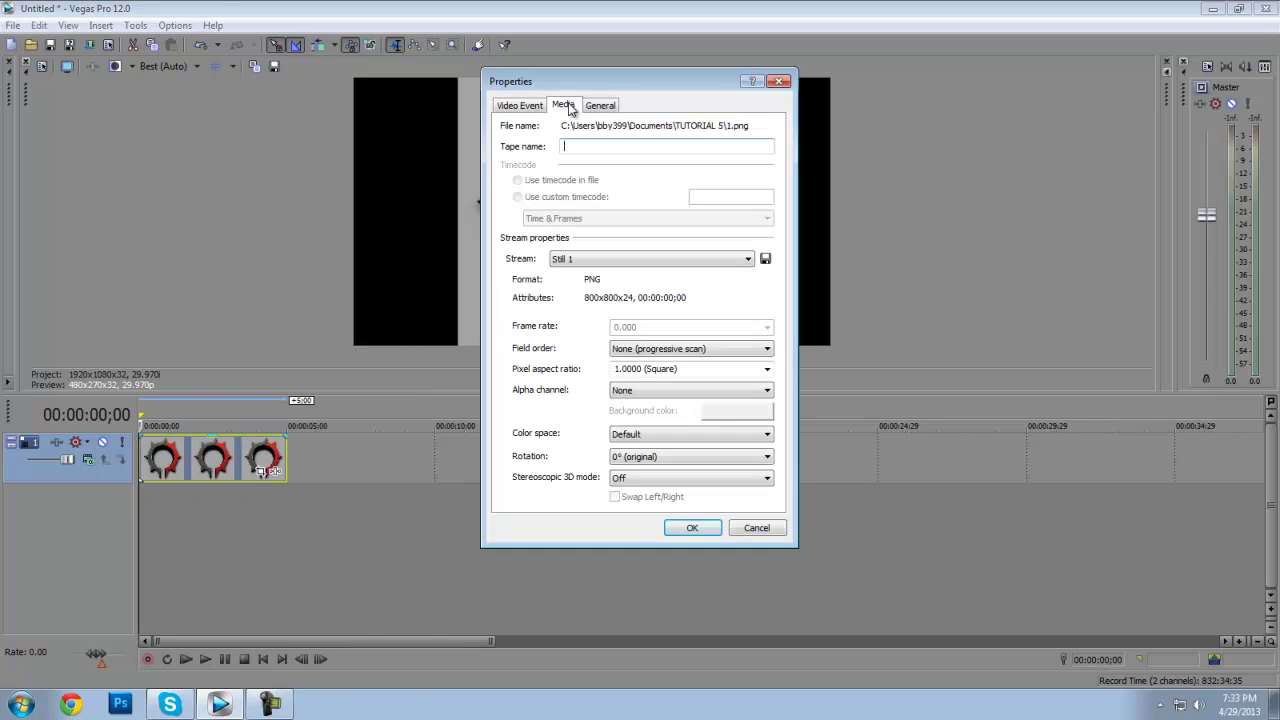
{"action": "left_click", "coordinate": [598, 106]}
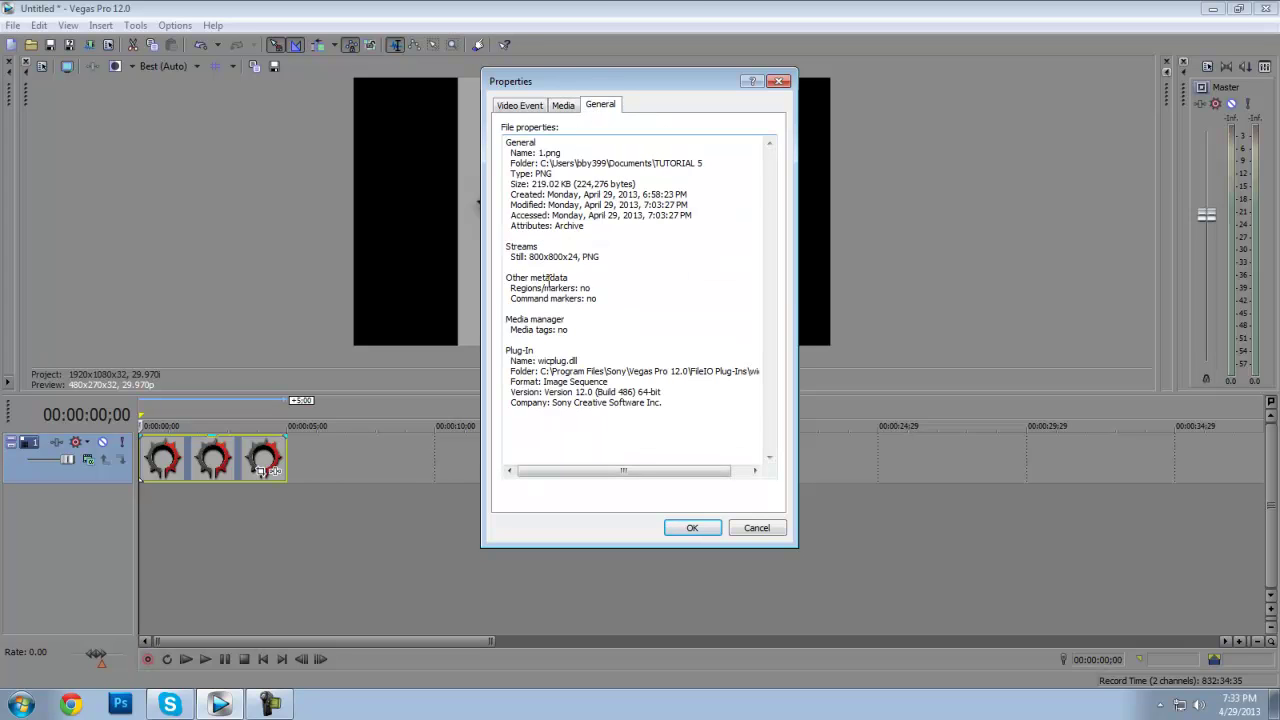
{"action": "left_click_drag", "start_coordinate": [528, 256], "coordinate": [560, 258]}
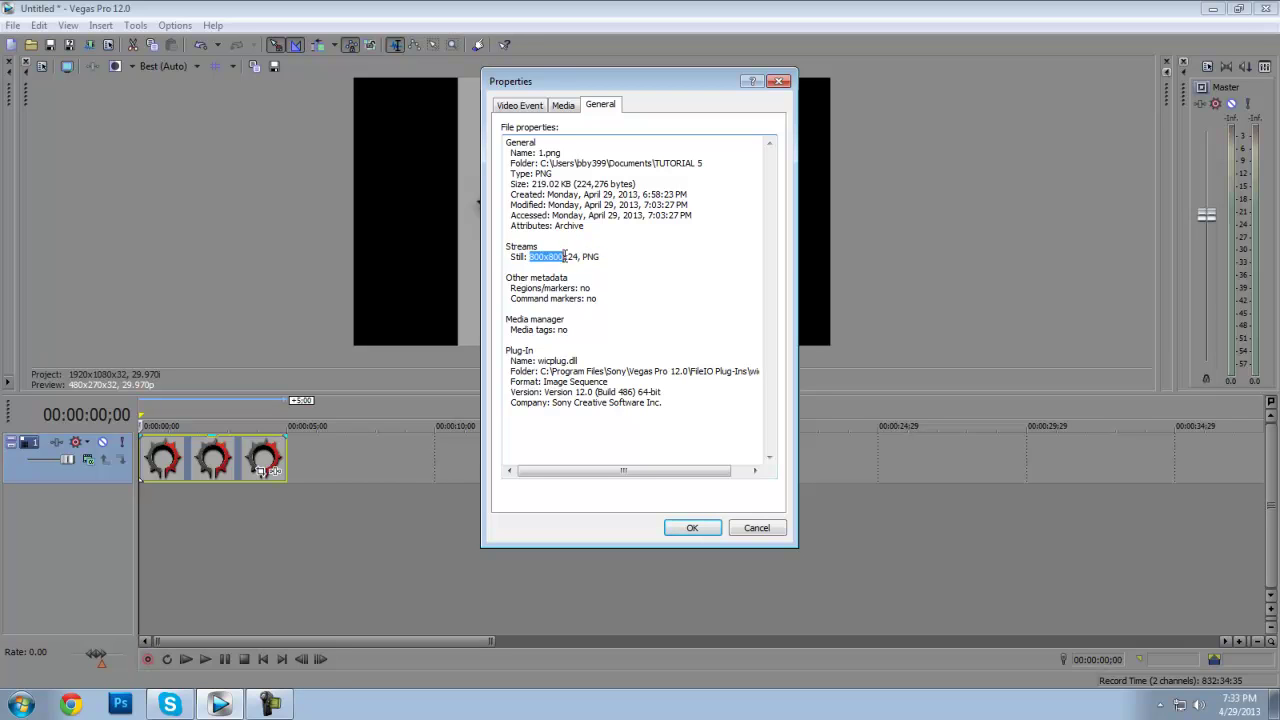
{"action": "left_click", "coordinate": [528, 265]}
{"action": "left_click", "coordinate": [542, 257]}
{"action": "mouse_move", "coordinate": [537, 257]}
{"action": "left_mouse_down"}
{"action": "mouse_move", "coordinate": [566, 258]}
{"action": "mouse_move", "coordinate": [551, 259]}
{"action": "left_mouse_up"}
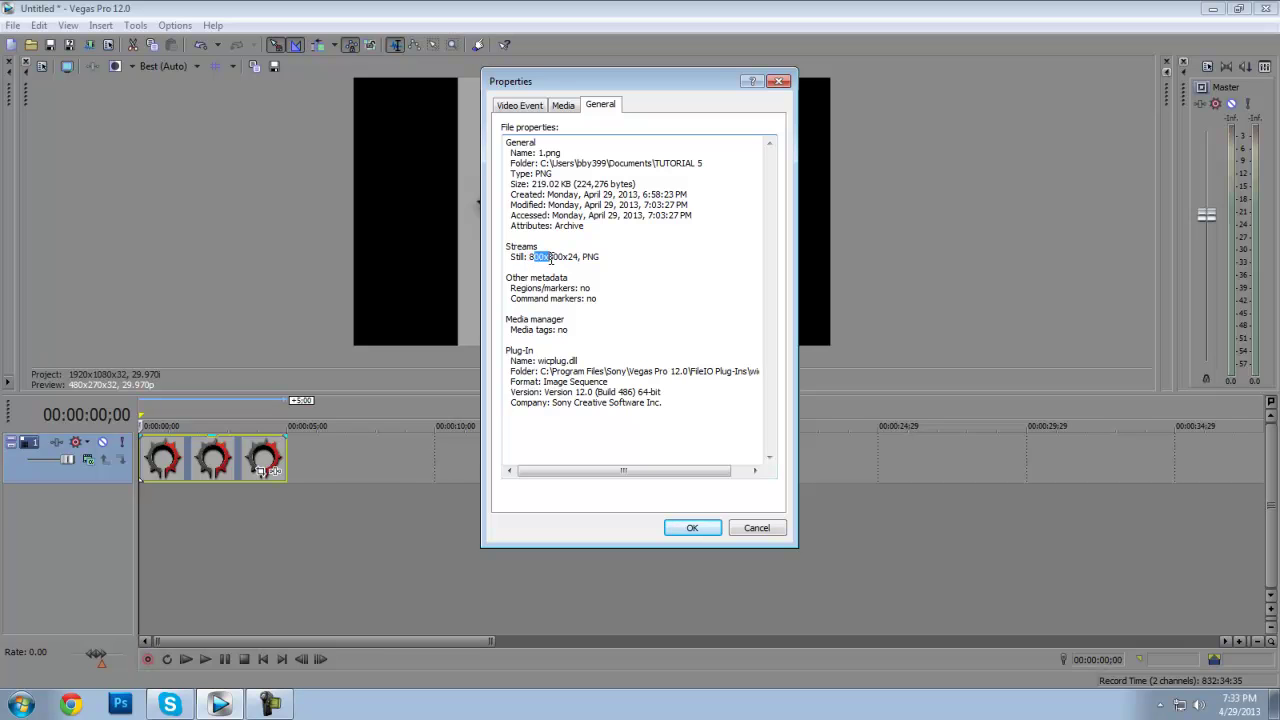
Set the project's video width and height both to 800.
{"action": "left_click", "coordinate": [757, 528]}
{"action": "left_click", "coordinate": [43, 67]}
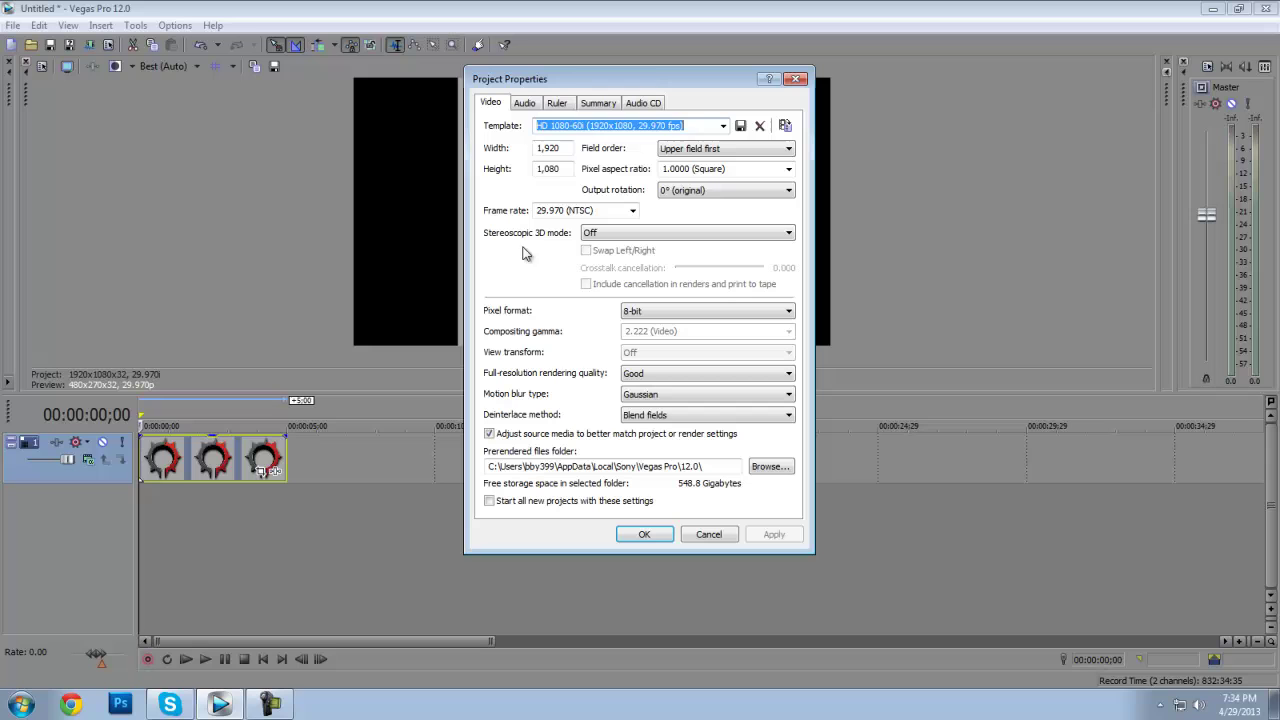
{"action": "left_click_drag", "start_coordinate": [572, 152], "coordinate": [506, 152]}
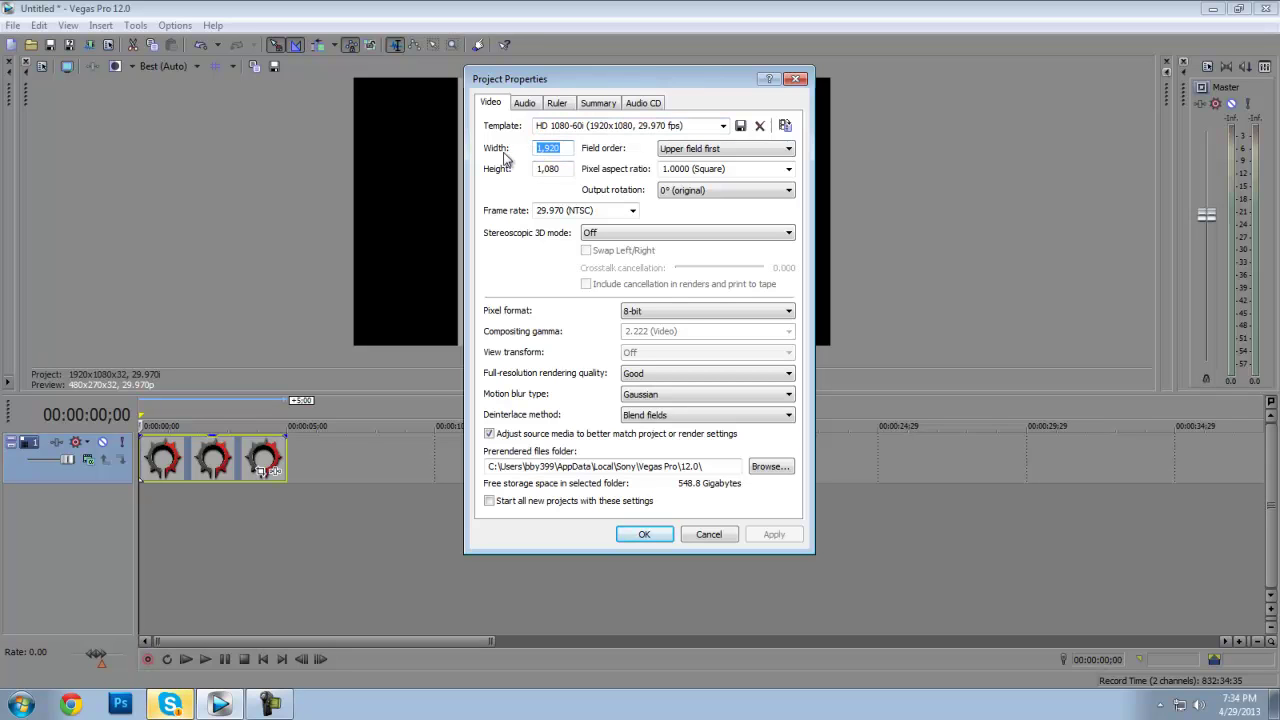
{"action": "type", "text": "800"}
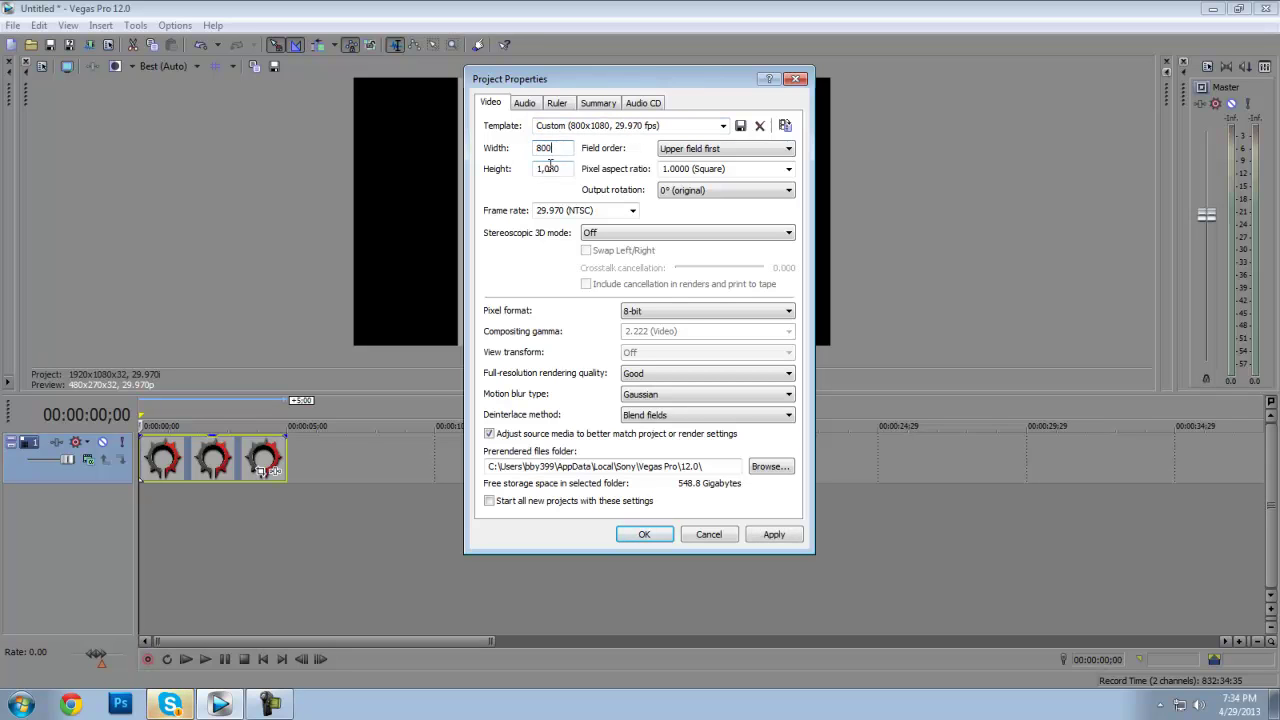
{"action": "left_click_drag", "start_coordinate": [570, 168], "coordinate": [531, 170]}
{"action": "type", "text": "8"}
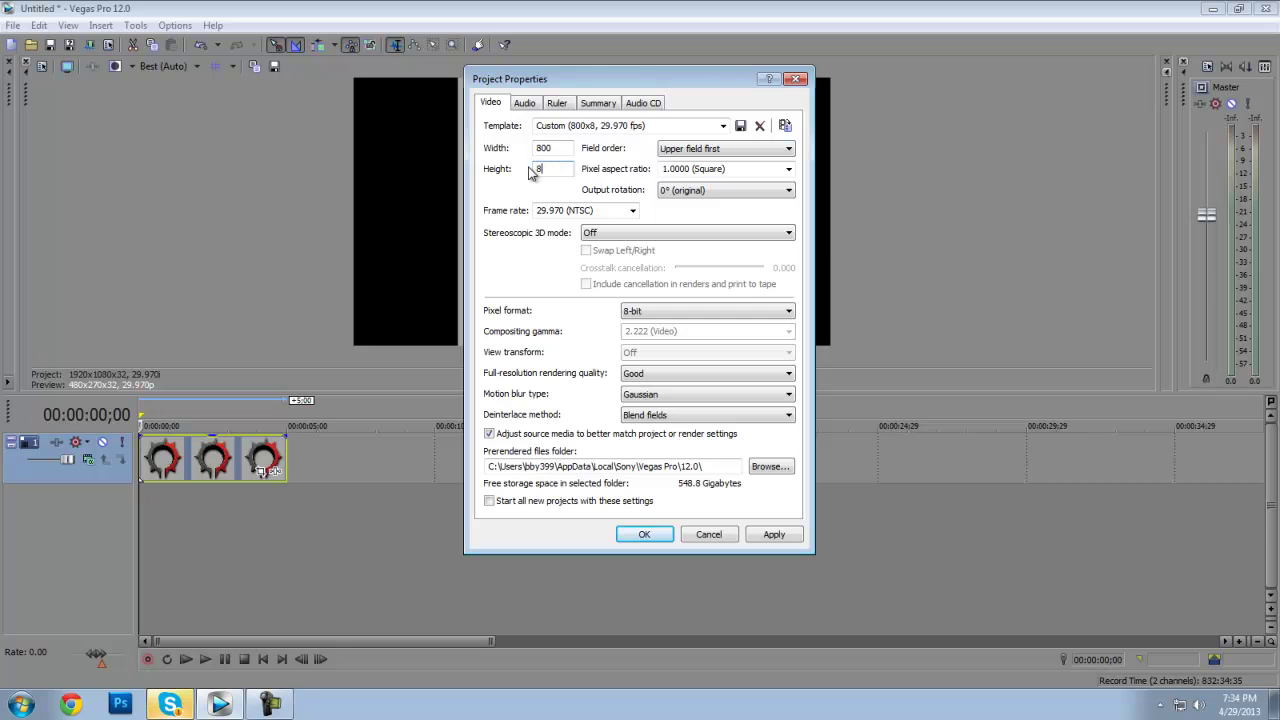
{"action": "type", "text": "00"}
{"action": "left_click", "coordinate": [670, 233]}
{"action": "left_click", "coordinate": [670, 233]}
Choose the 59.940 (Double NTSC) frame rate and Best full-resolution rendering quality, then apply.
{"action": "left_click", "coordinate": [632, 211]}
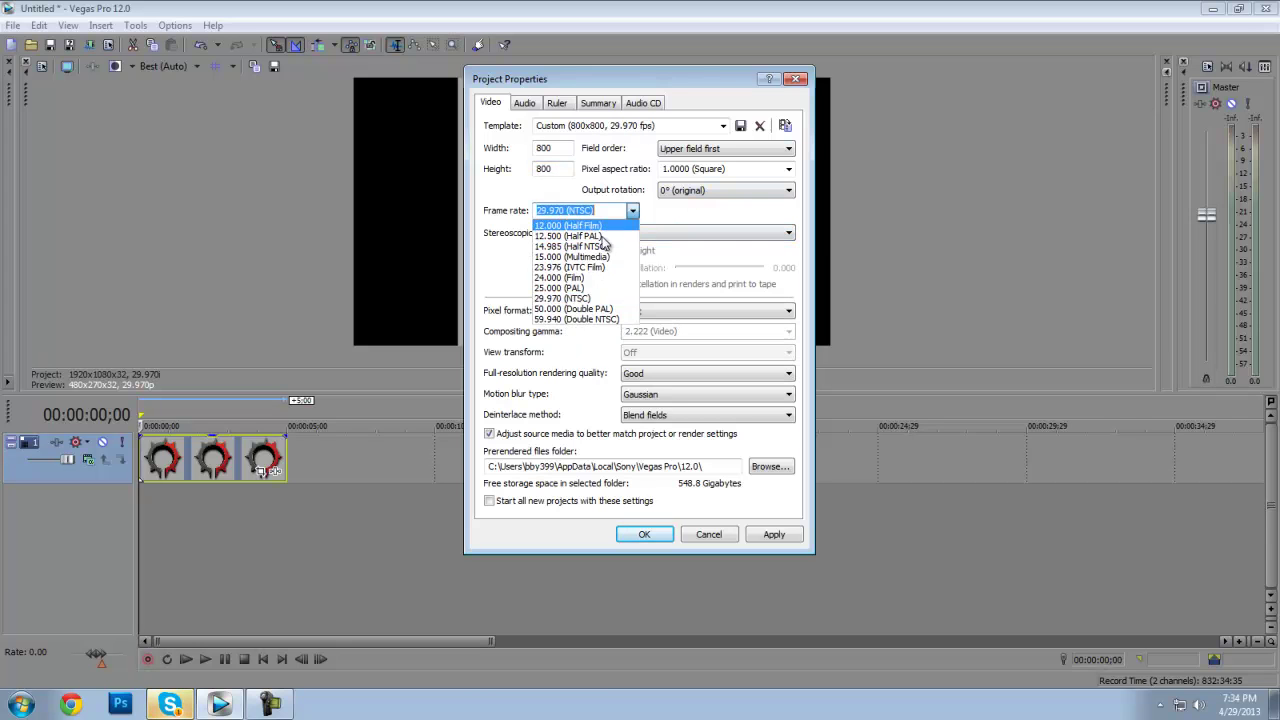
{"action": "left_click", "coordinate": [576, 319]}
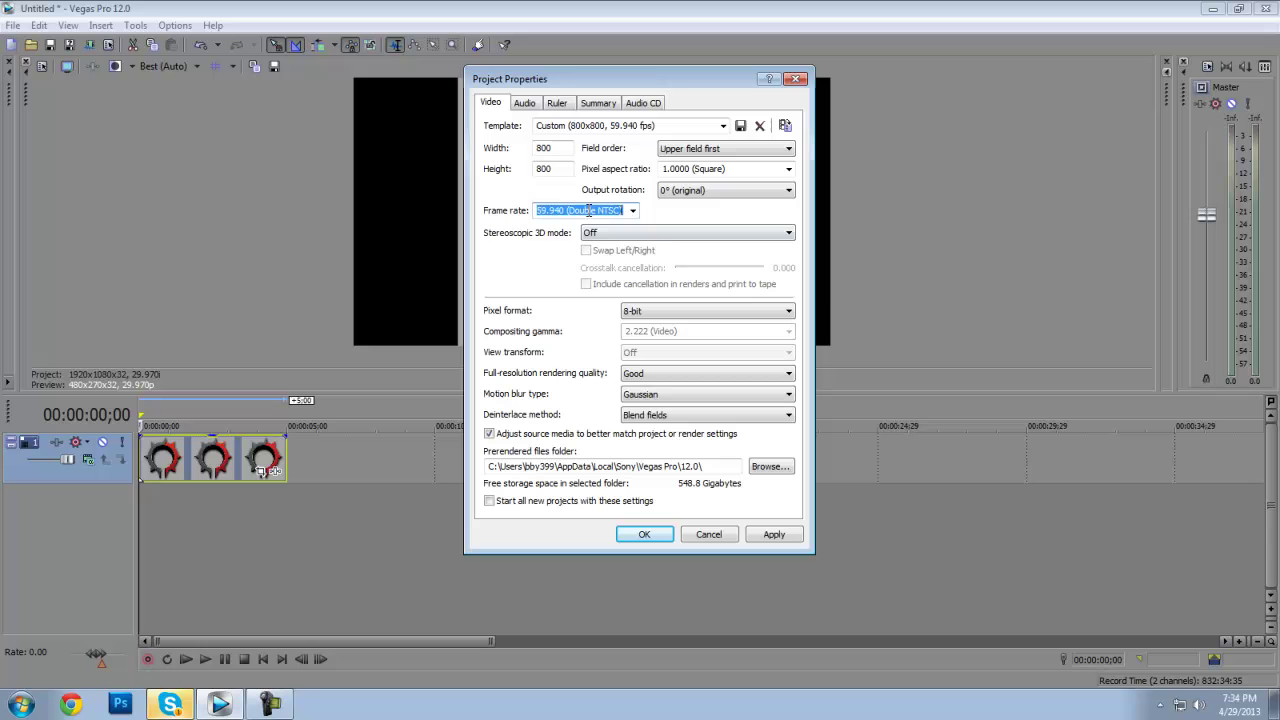
{"action": "left_click", "coordinate": [726, 374]}
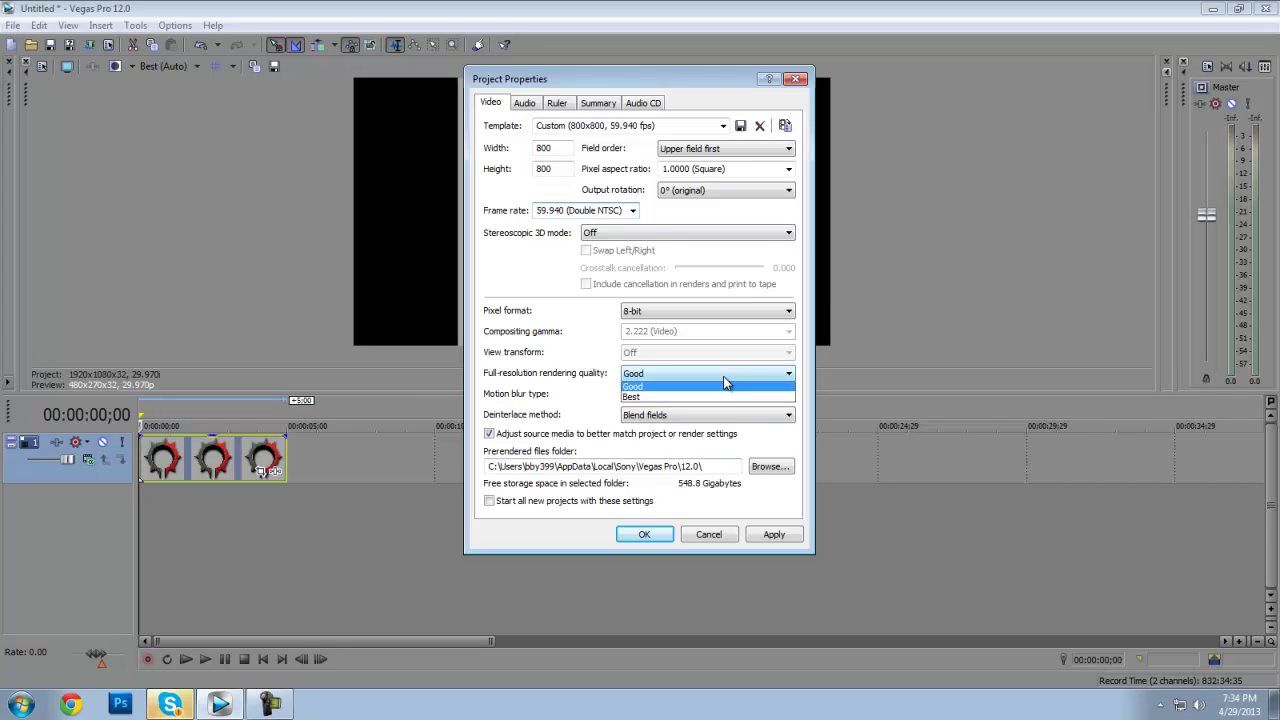
{"action": "left_click", "coordinate": [715, 429]}
{"action": "left_click", "coordinate": [774, 535]}
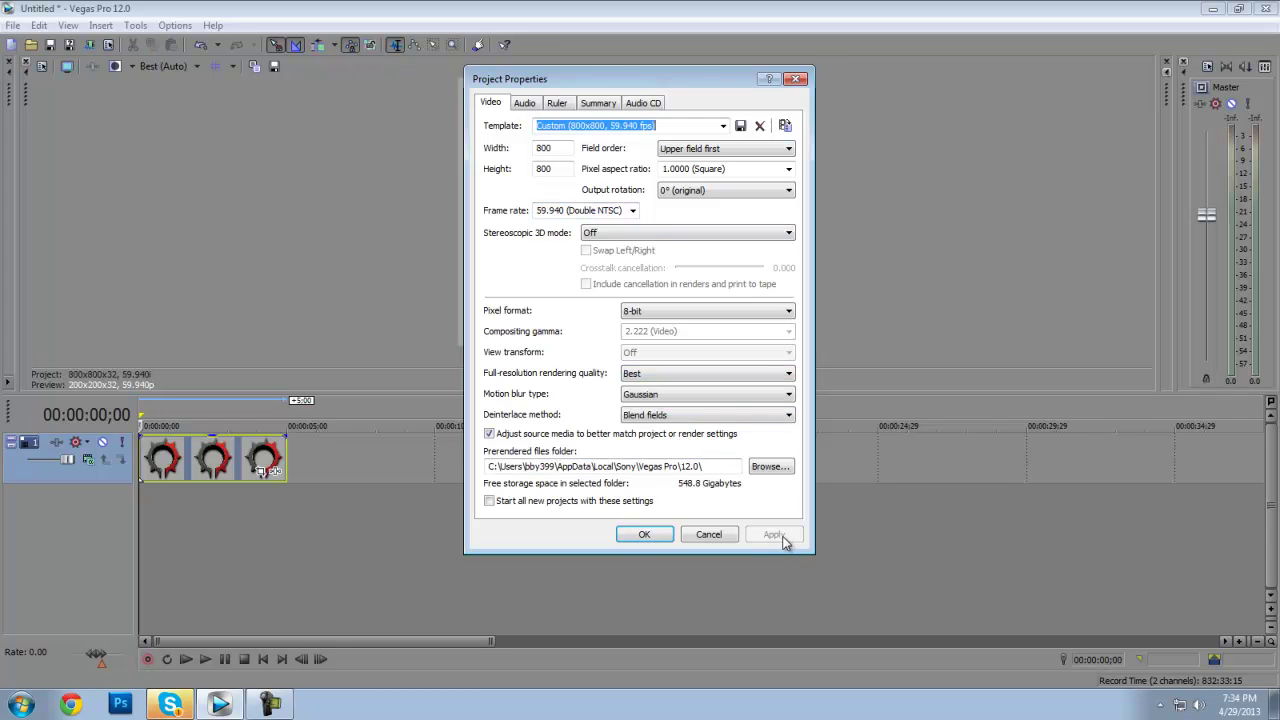
{"action": "left_click", "coordinate": [645, 536]}
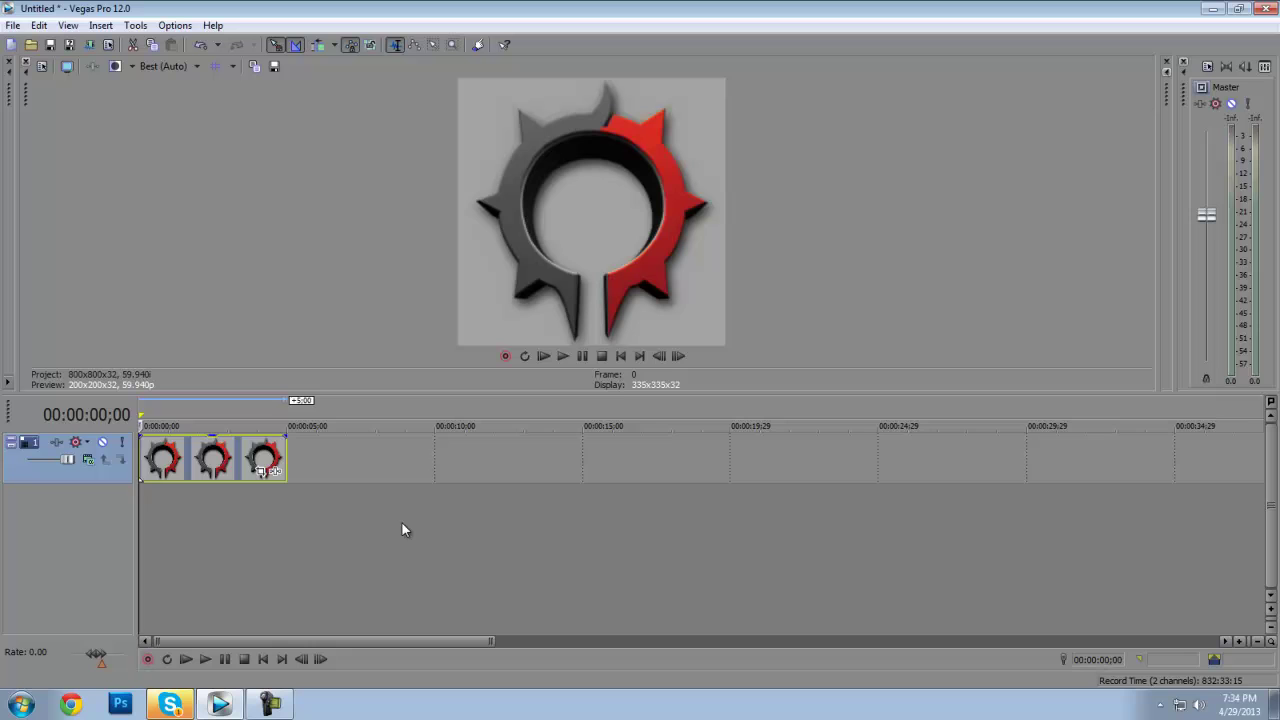
Insert an empty video track above the logo track, deleting an accidental duplicate track.
{"action": "key", "text": "ctrl+z"}
{"action": "key", "text": "ctrl+y"}
{"action": "scroll", "coordinate": [180, 506], "scroll_direction": "down", "scroll_amount": 1}
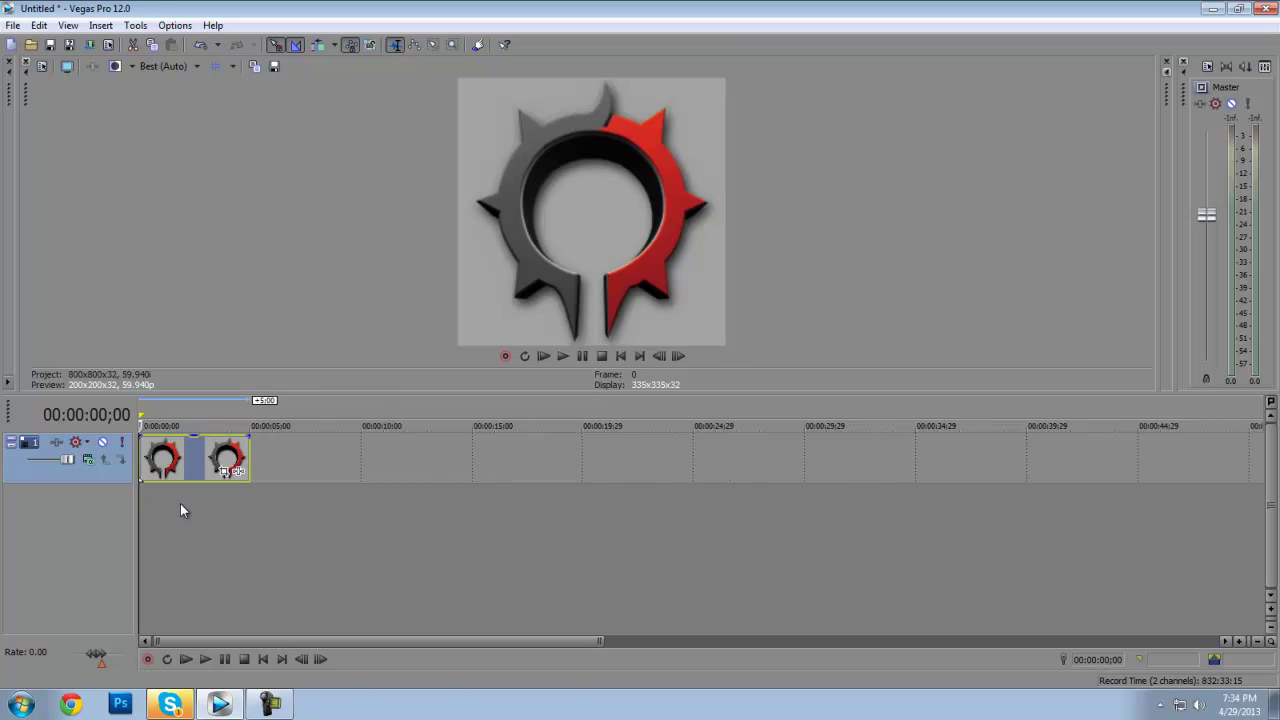
{"action": "scroll", "coordinate": [233, 485], "scroll_direction": "up", "scroll_amount": 1}
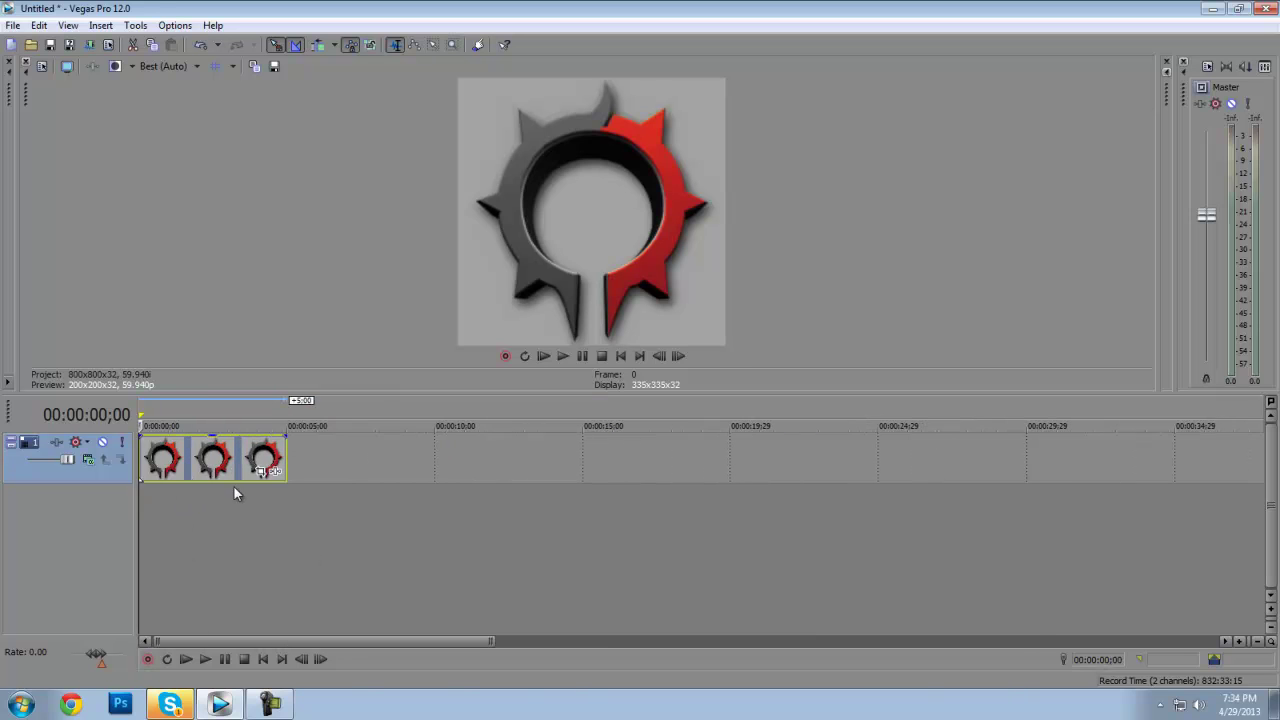
{"action": "right_click", "coordinate": [336, 465]}
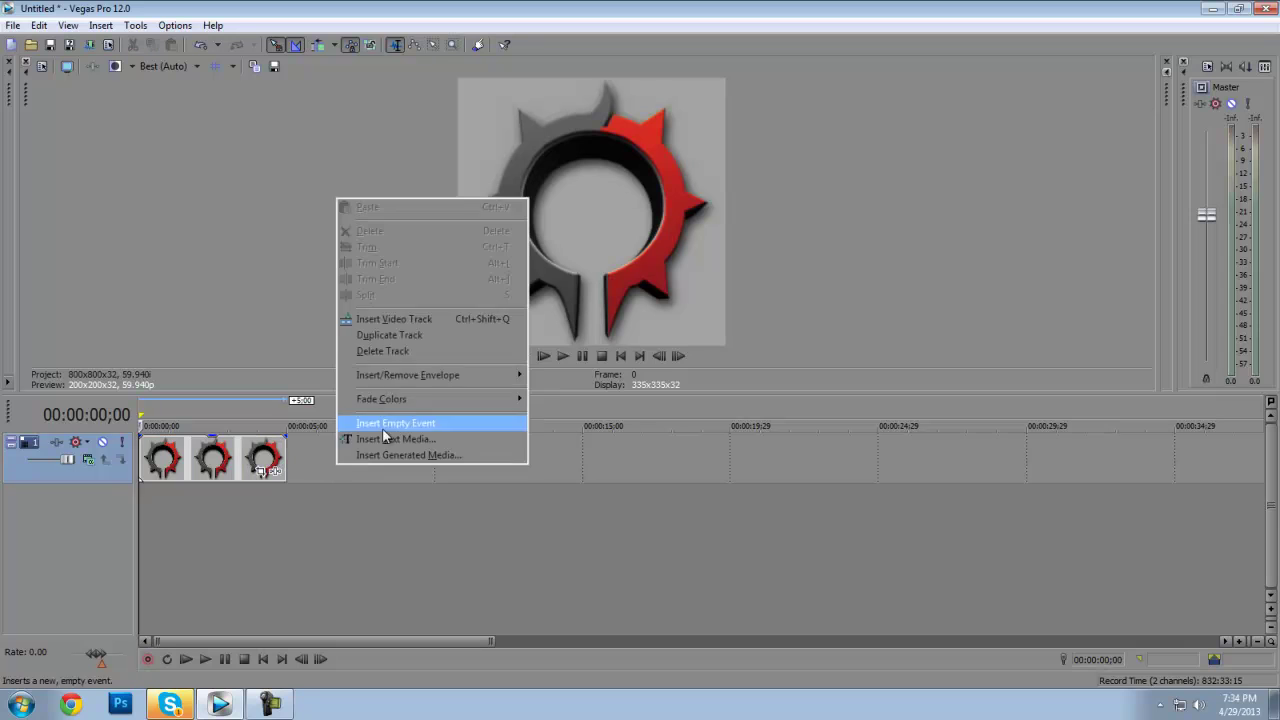
{"action": "left_click", "coordinate": [425, 334]}
{"action": "left_click", "coordinate": [119, 480]}
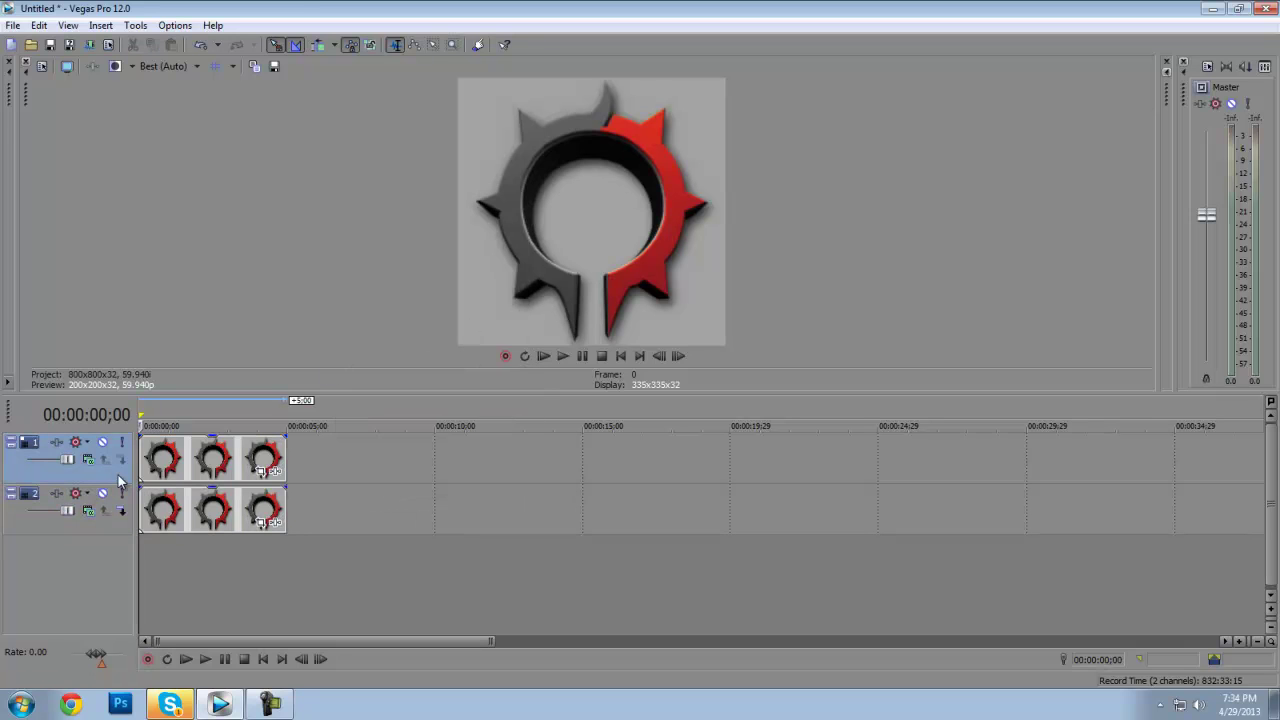
{"action": "key", "text": "Delete"}
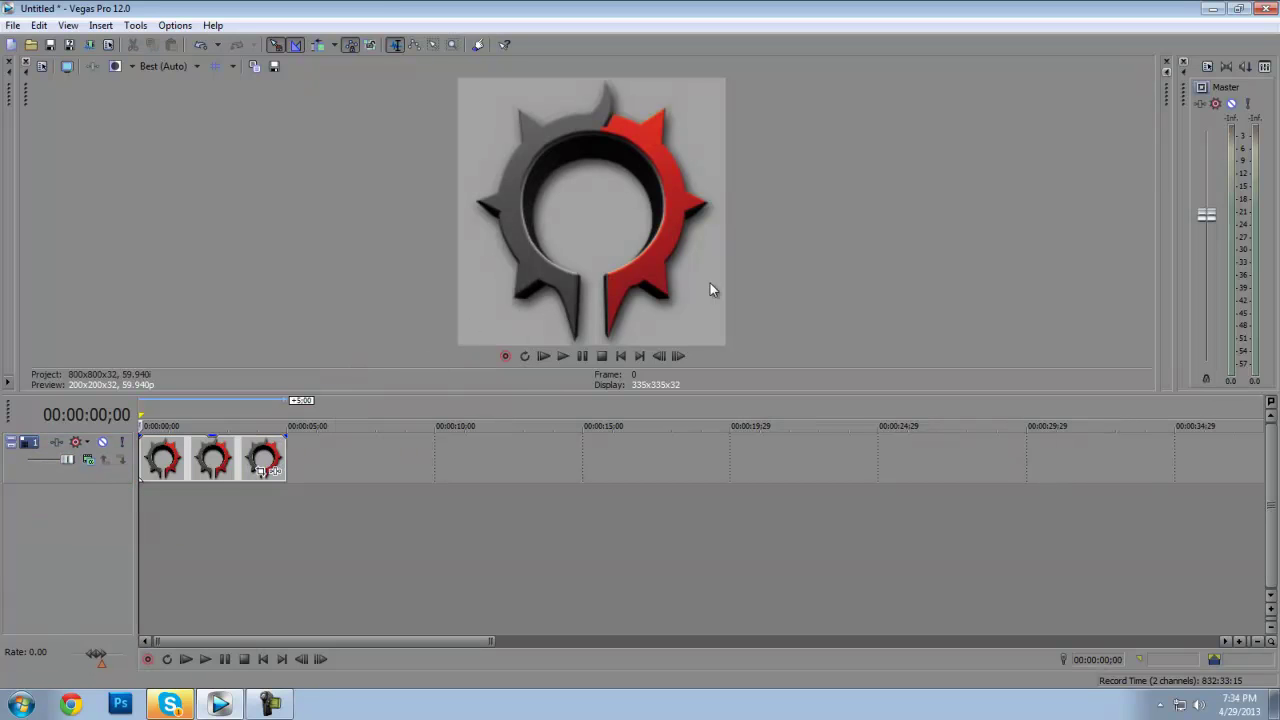
{"action": "right_click", "coordinate": [414, 459]}
{"action": "left_click", "coordinate": [451, 306]}
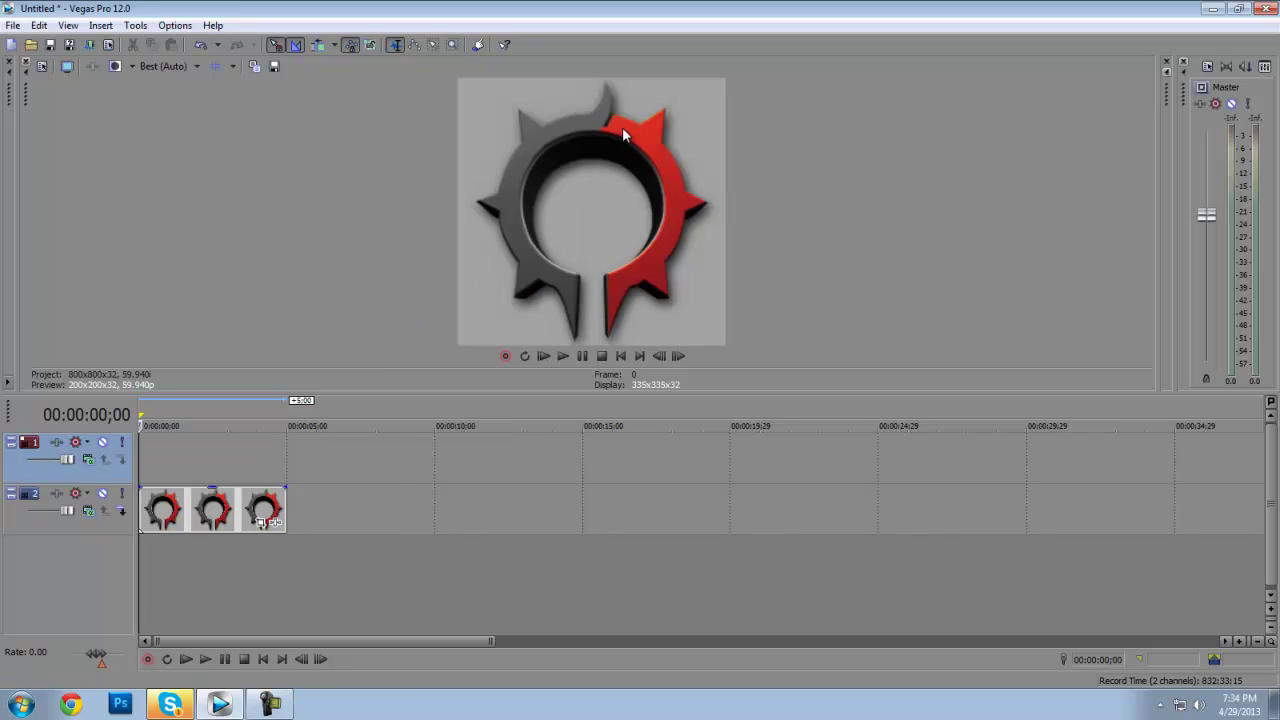
Import the bigstock_Falling_Money JPEG onto the new top track and rewind the playhead.
{"action": "left_click", "coordinate": [31, 44]}
{"action": "left_click", "coordinate": [223, 188]}
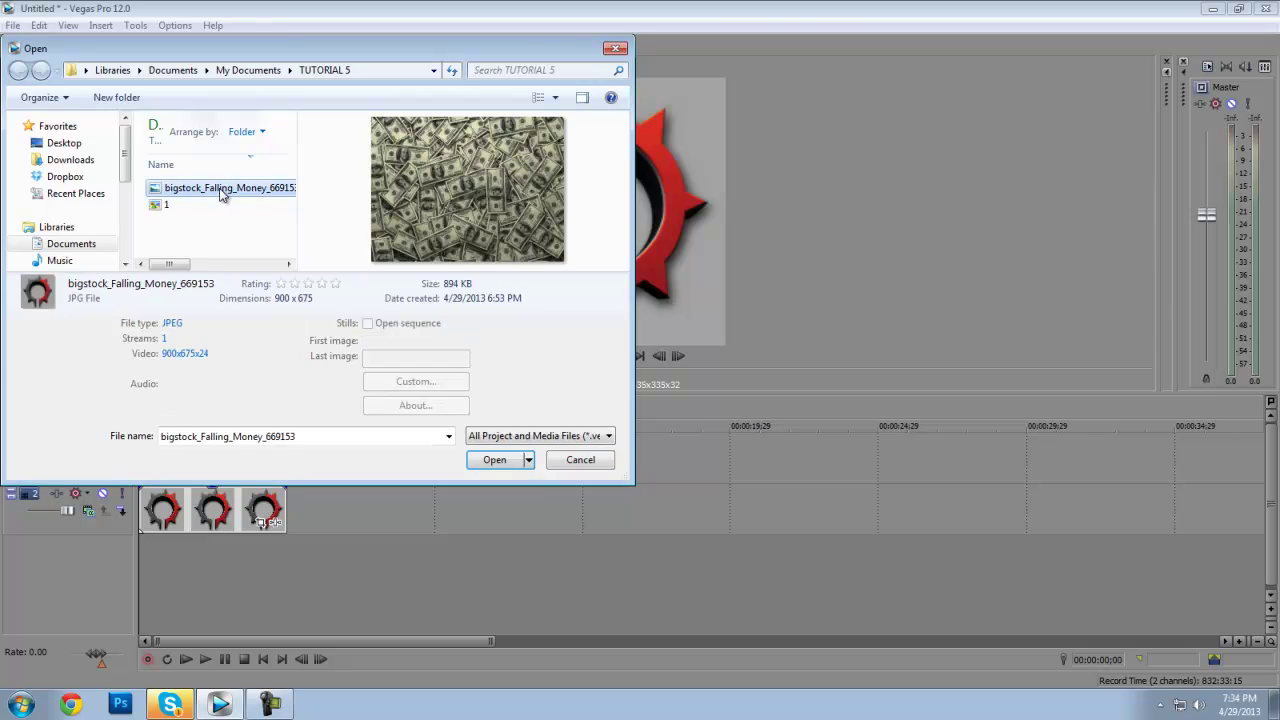
{"action": "double_click", "coordinate": [223, 188]}
{"action": "left_click_drag", "start_coordinate": [286, 545], "coordinate": [97, 570]}
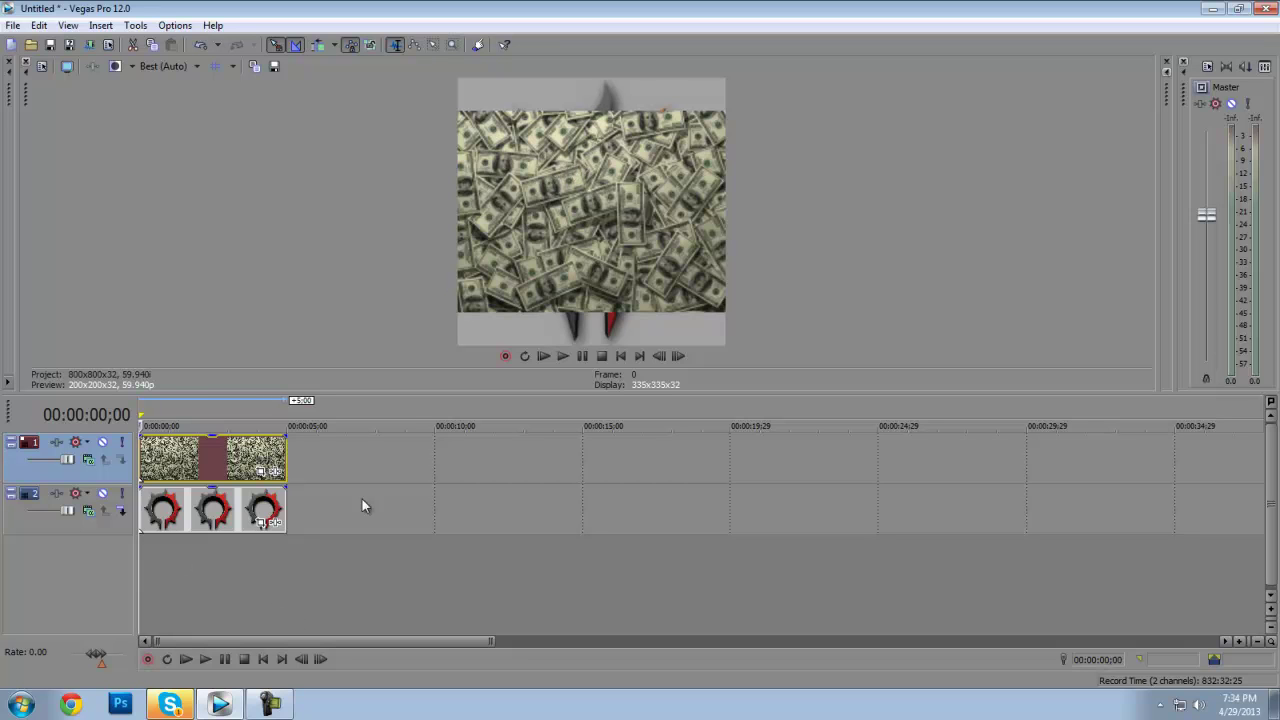
Set the money clip's properties to Disable resample with Maintain aspect ratio unchecked.
{"action": "right_click", "coordinate": [168, 479]}
{"action": "left_click", "coordinate": [254, 674]}
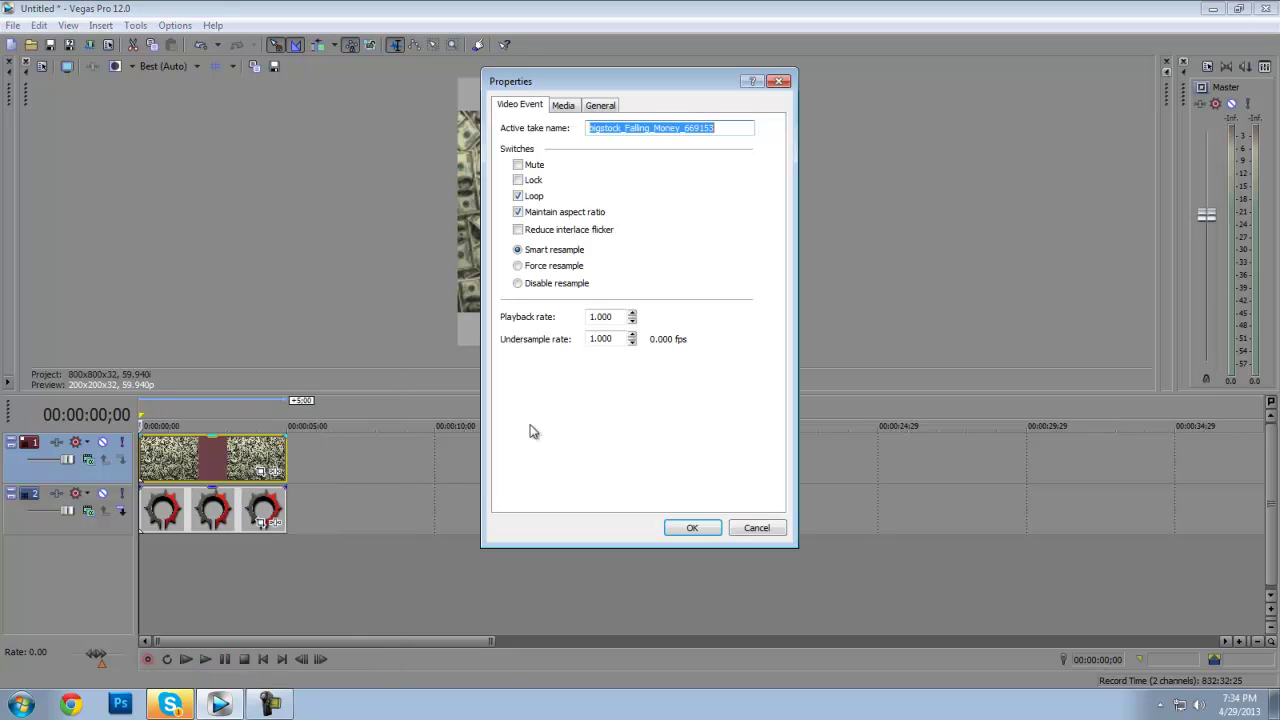
{"action": "left_click", "coordinate": [517, 283]}
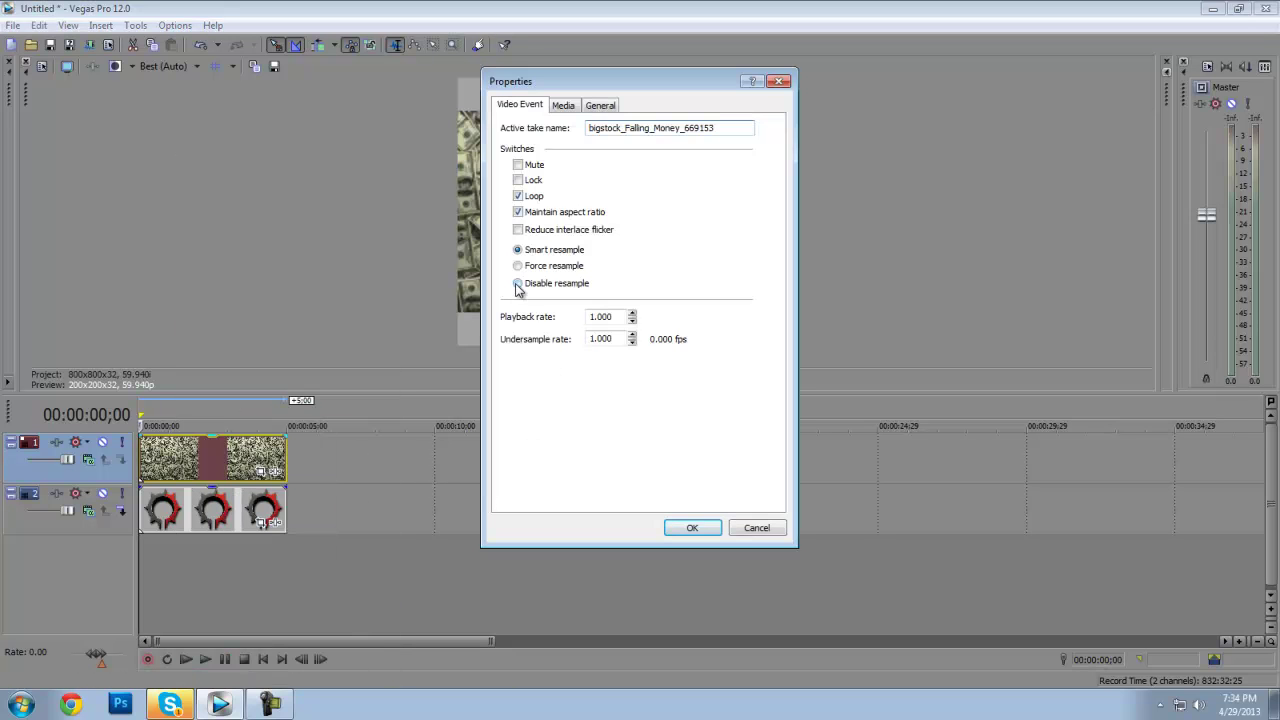
{"action": "left_click", "coordinate": [517, 212]}
{"action": "left_click", "coordinate": [693, 530]}
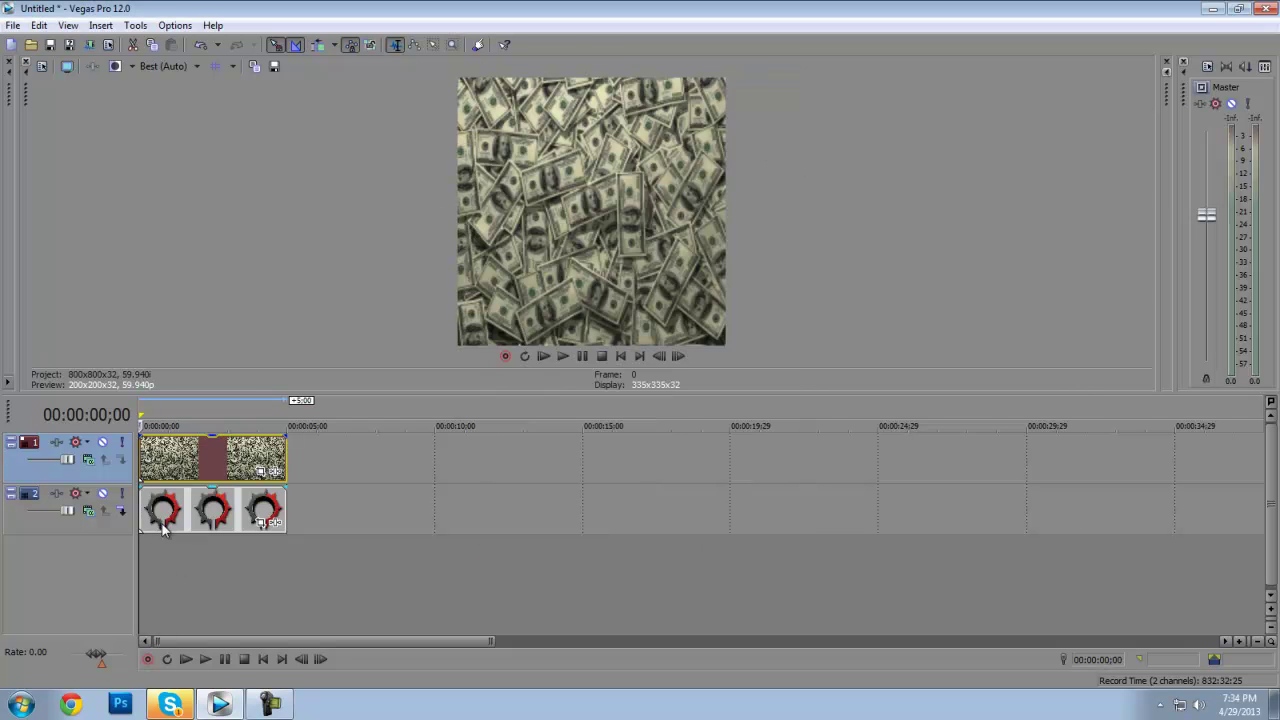
Put the logo clip on track 1 and the money clip on track 2, both starting at zero.
{"action": "left_click_drag", "start_coordinate": [163, 528], "coordinate": [338, 528]}
{"action": "left_click_drag", "start_coordinate": [190, 455], "coordinate": [347, 508]}
{"action": "left_click", "coordinate": [392, 520]}
{"action": "key", "text": "ctrl+z"}
{"action": "left_click", "coordinate": [352, 543]}
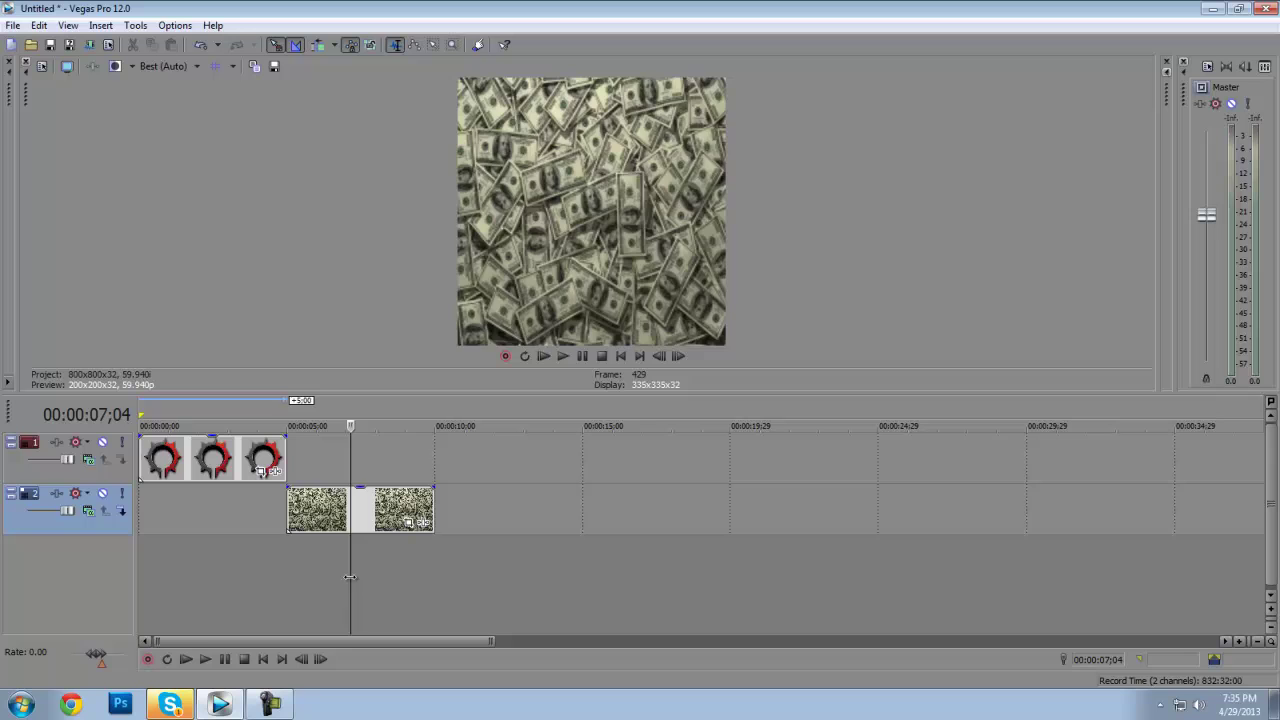
{"action": "left_click", "coordinate": [141, 570]}
{"action": "left_click", "coordinate": [178, 570]}
{"action": "left_click_drag", "start_coordinate": [334, 512], "coordinate": [126, 563]}
{"action": "key", "text": "ctrl+Home"}
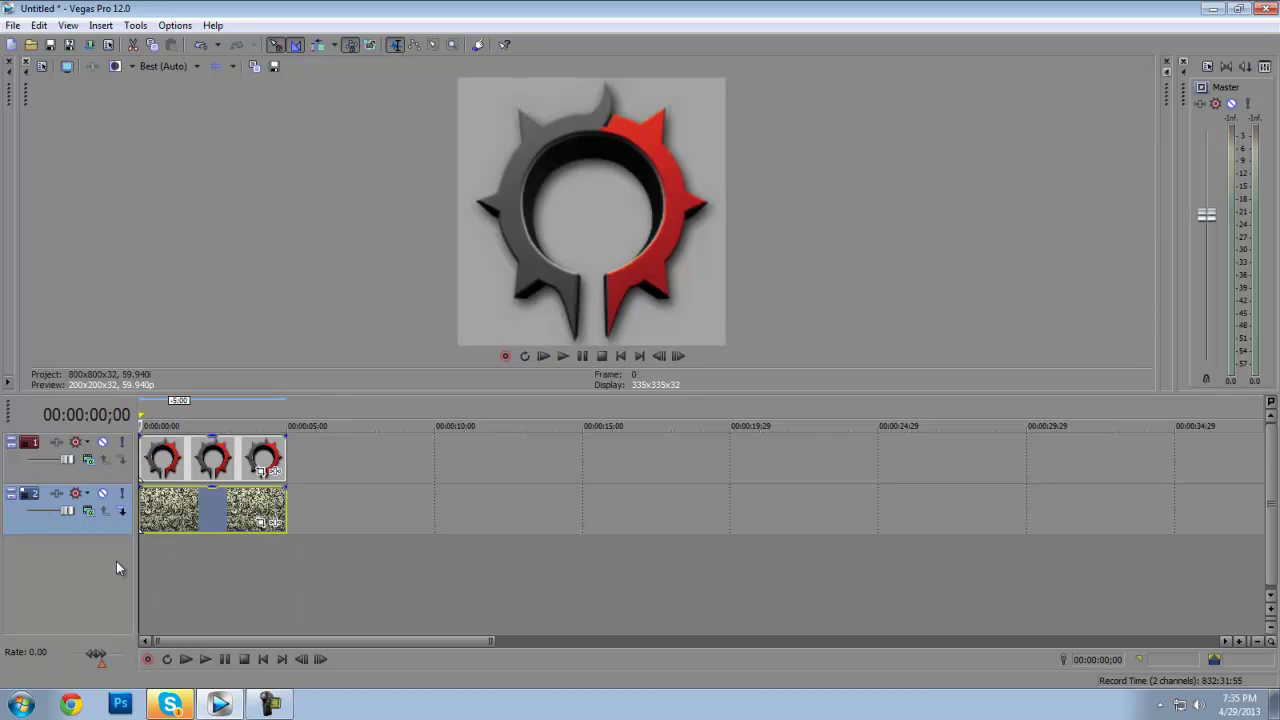
Open the logo clip's Event Pan/Crop window, enable Mask, and zoom the workspace.
{"action": "left_click", "coordinate": [262, 476]}
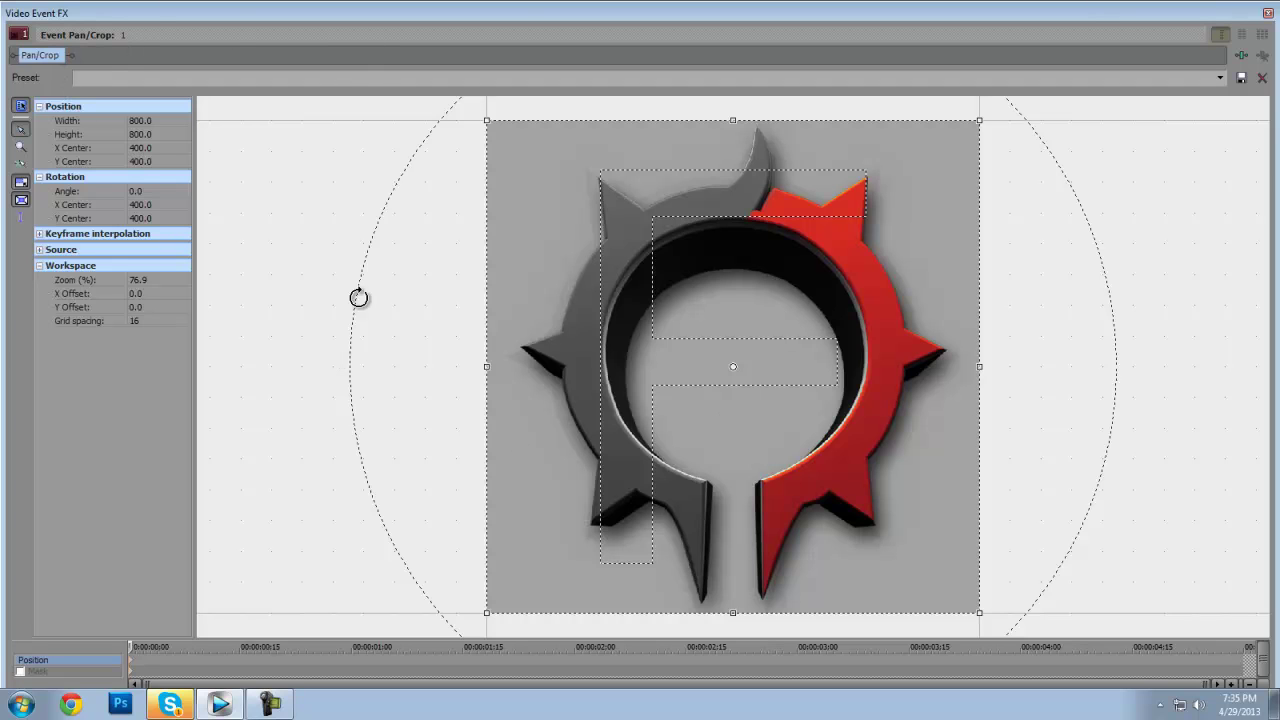
{"action": "left_click", "coordinate": [20, 671]}
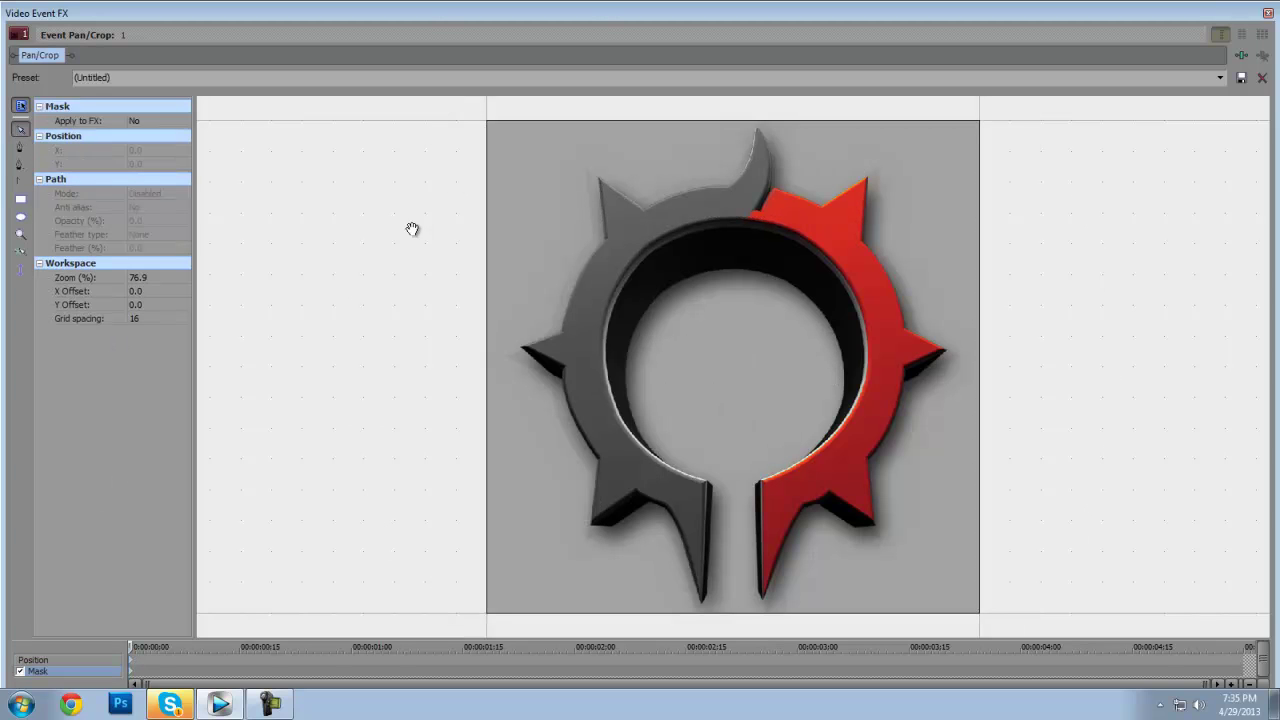
{"action": "left_click", "coordinate": [20, 130]}
{"action": "scroll", "coordinate": [692, 279], "scroll_direction": "down", "scroll_amount": 1}
{"action": "scroll", "coordinate": [695, 279], "scroll_direction": "up", "scroll_amount": 2}
{"action": "scroll", "coordinate": [697, 281], "scroll_direction": "down", "scroll_amount": 1}
{"action": "scroll", "coordinate": [697, 279], "scroll_direction": "up", "scroll_amount": 1}
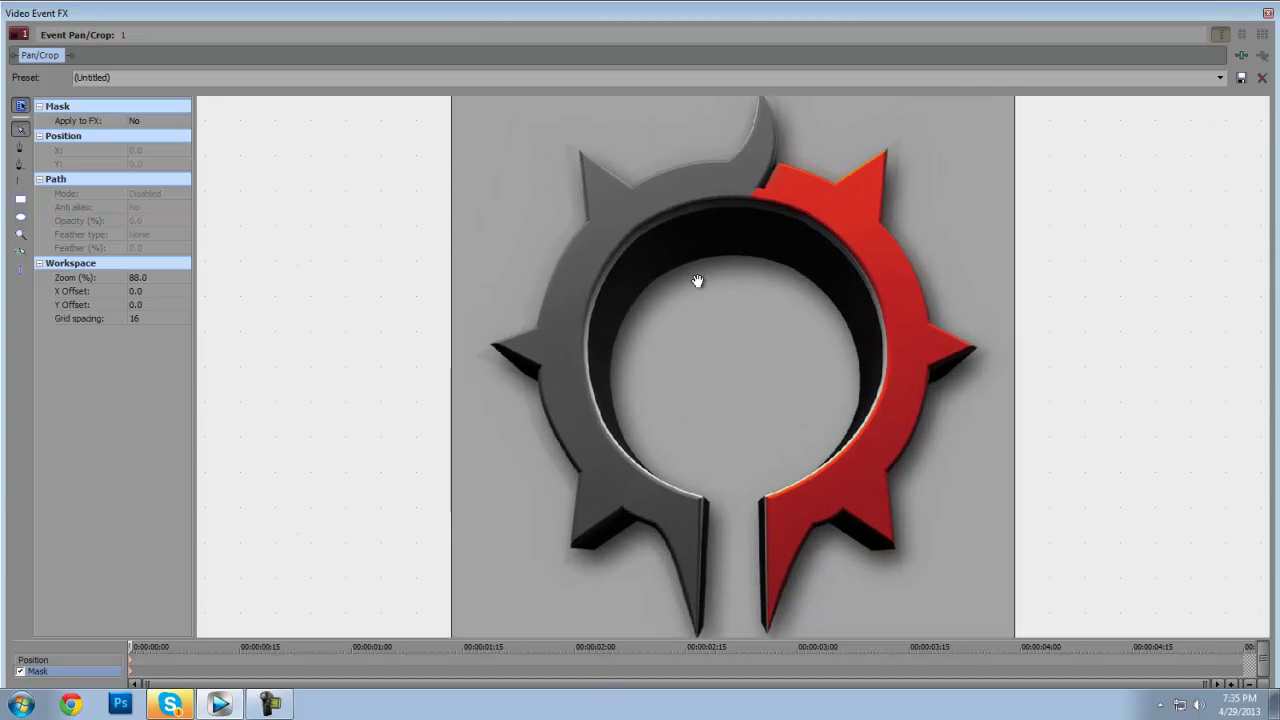
{"action": "scroll", "coordinate": [795, 137], "scroll_direction": "down", "scroll_amount": 1}
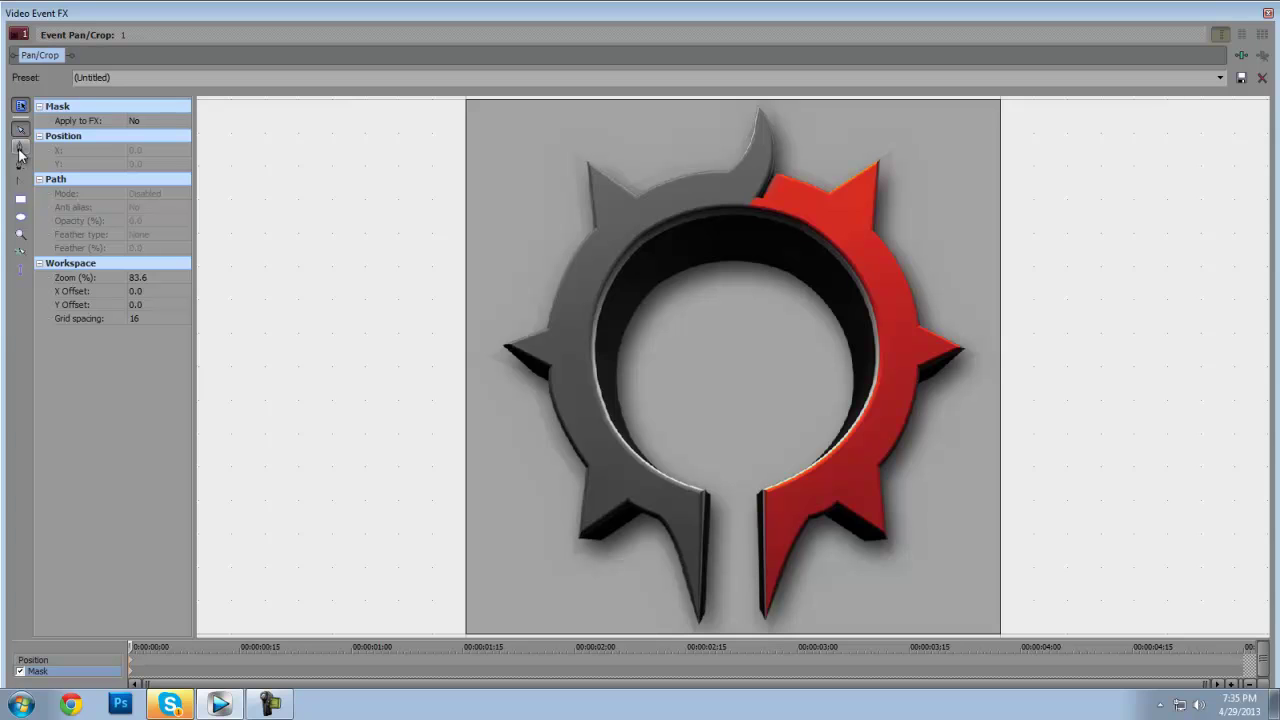
With the Anchor Creation tool, place the first mask point on the grey ring's inner edge.
{"action": "left_click", "coordinate": [21, 149]}
{"action": "scroll", "coordinate": [627, 301], "scroll_direction": "up", "scroll_amount": 1}
{"action": "scroll", "coordinate": [629, 294], "scroll_direction": "down", "scroll_amount": 1}
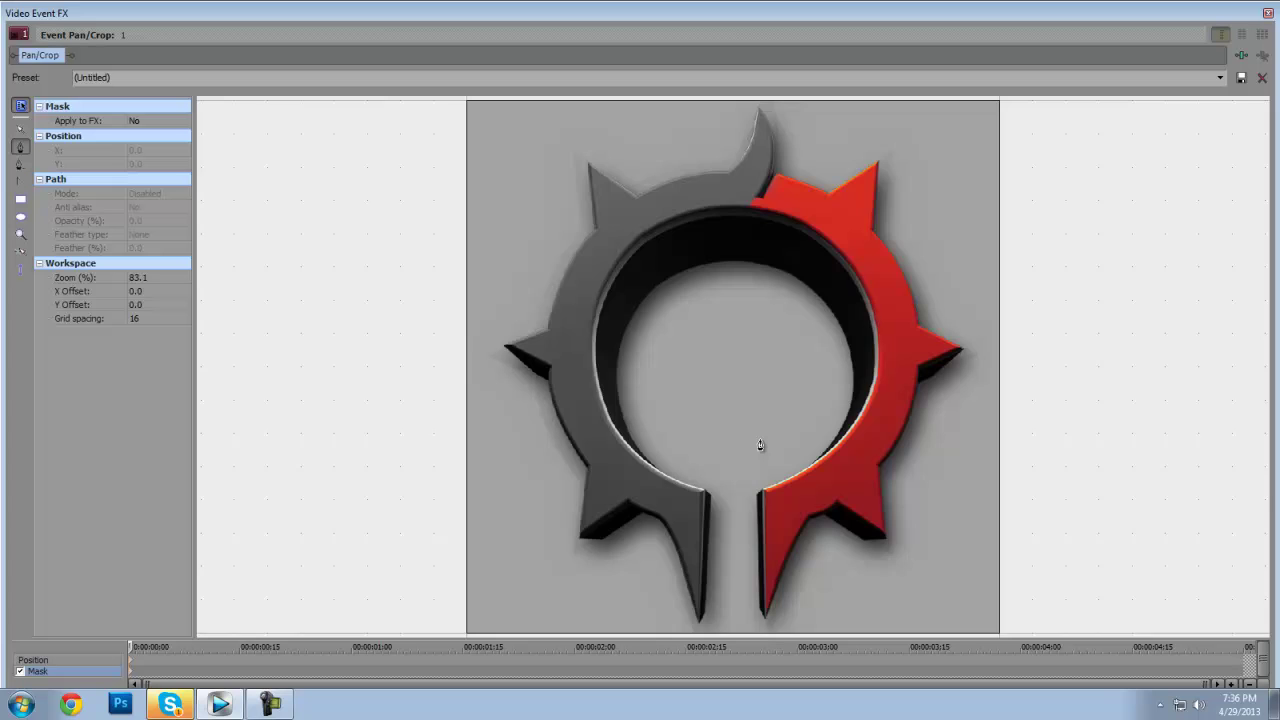
{"action": "scroll", "coordinate": [760, 445], "scroll_direction": "up", "scroll_amount": 4}
{"action": "scroll", "coordinate": [660, 303], "scroll_direction": "down", "scroll_amount": 1}
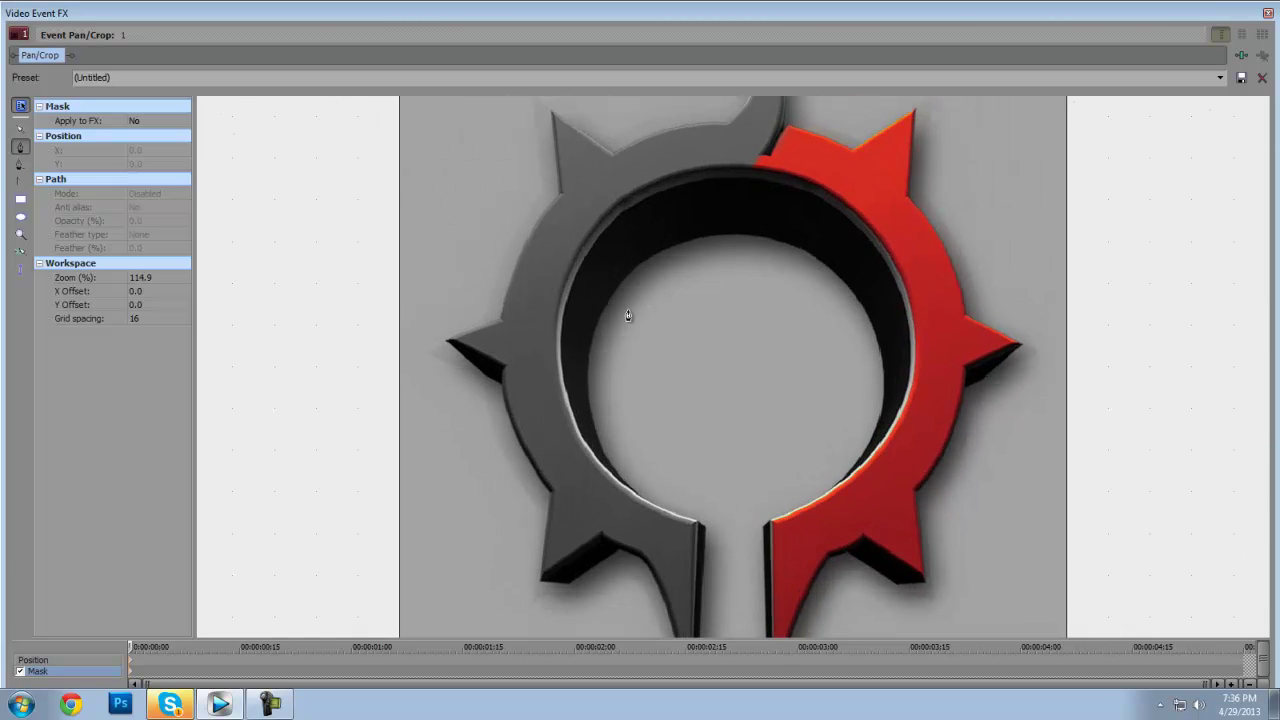
{"action": "scroll", "coordinate": [628, 315], "scroll_direction": "up", "scroll_amount": 5}
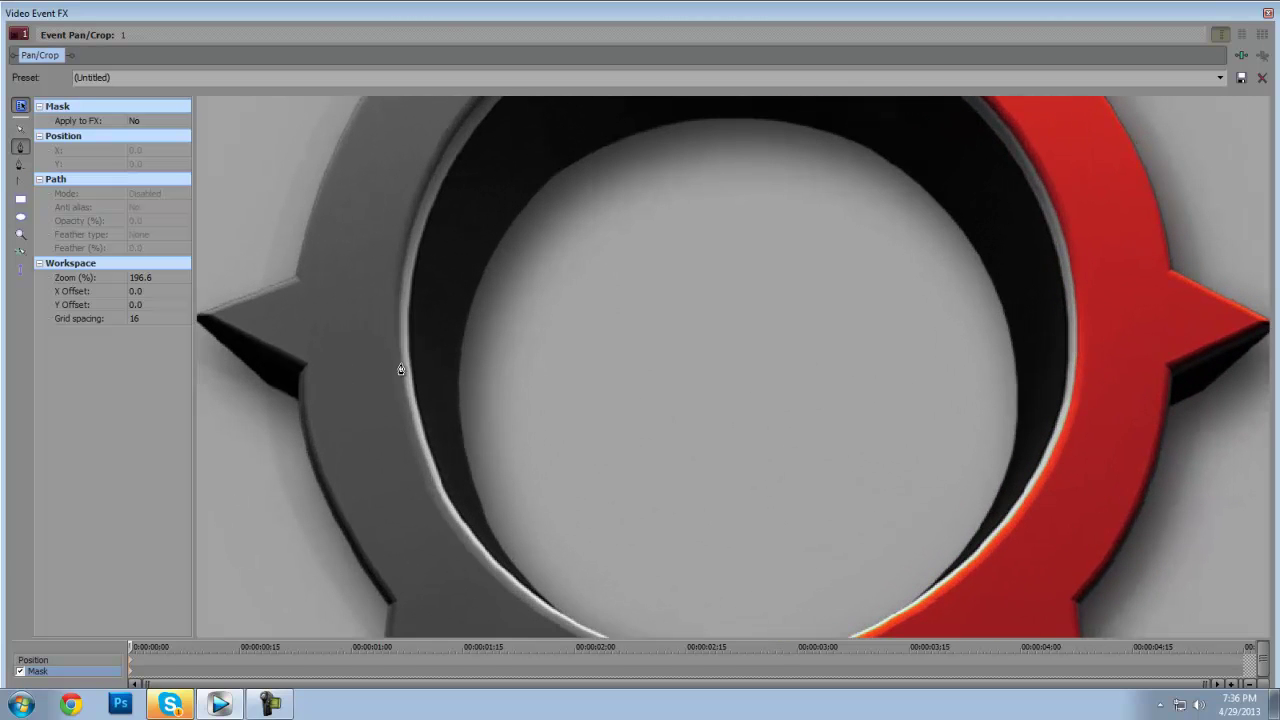
{"action": "left_click", "coordinate": [400, 361]}
Add mask points down the grey ring's inner edge to the grey half's inner corner.
{"action": "left_click", "coordinate": [405, 389]}
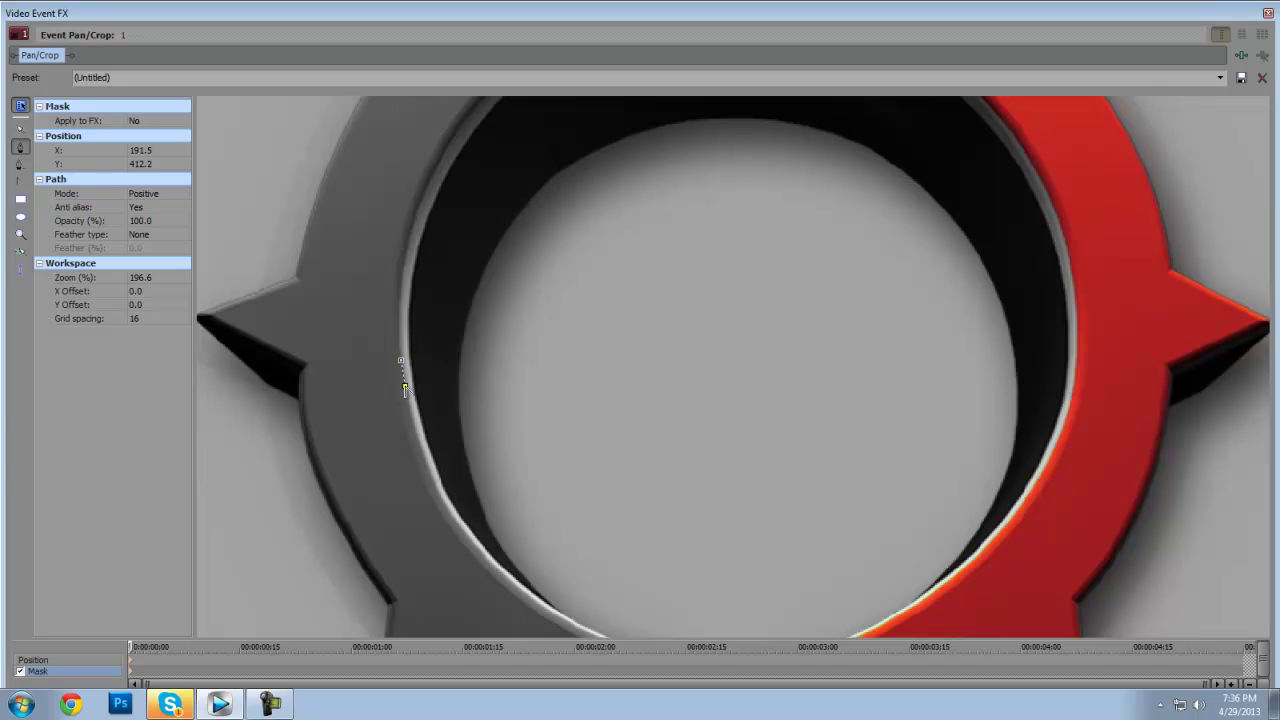
{"action": "left_click", "coordinate": [411, 416]}
{"action": "left_click", "coordinate": [422, 454]}
{"action": "left_click", "coordinate": [434, 485]}
{"action": "left_click", "coordinate": [453, 517]}
{"action": "left_click", "coordinate": [482, 553]}
{"action": "left_click", "coordinate": [573, 628]}
{"action": "scroll", "coordinate": [571, 629], "scroll_direction": "down", "scroll_amount": 1}
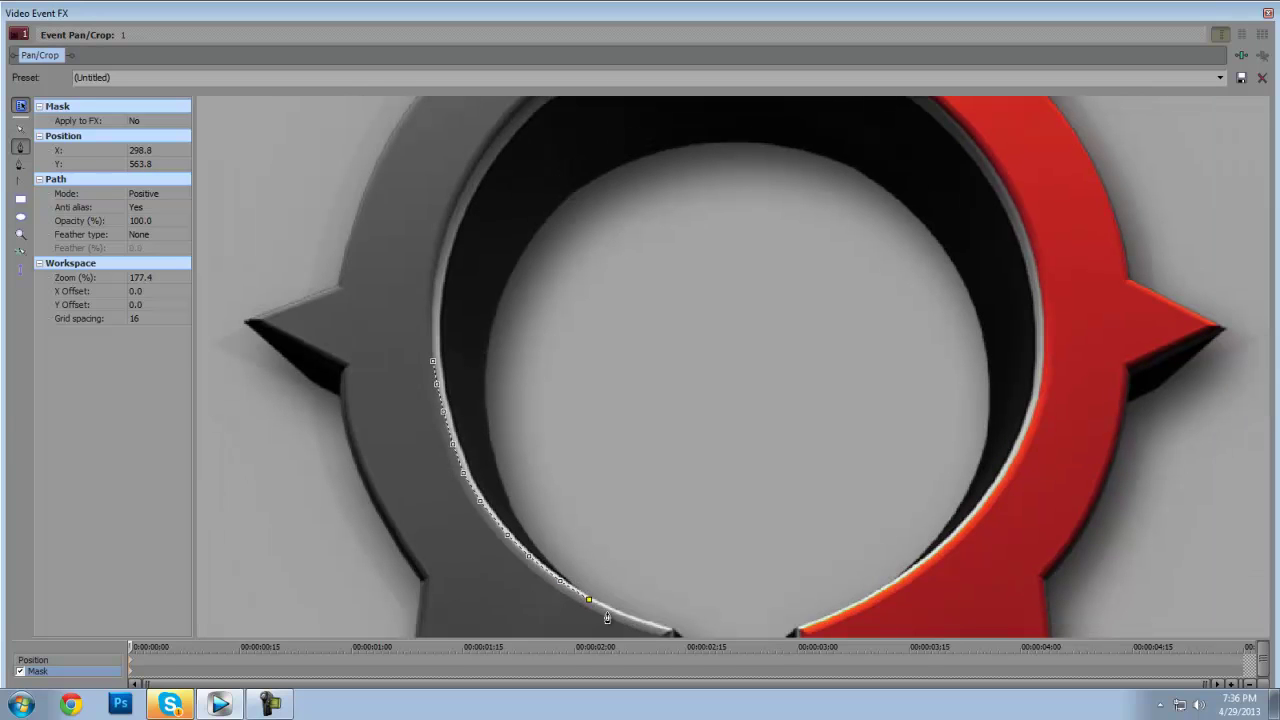
{"action": "left_click", "coordinate": [609, 612]}
{"action": "left_click", "coordinate": [635, 621]}
{"action": "left_click", "coordinate": [659, 628]}
{"action": "left_click", "coordinate": [671, 631]}
Continue the mask down the grey half's right edge and drag the last point onto the spike's tip.
{"action": "scroll", "coordinate": [671, 631], "scroll_direction": "down", "scroll_amount": 2}
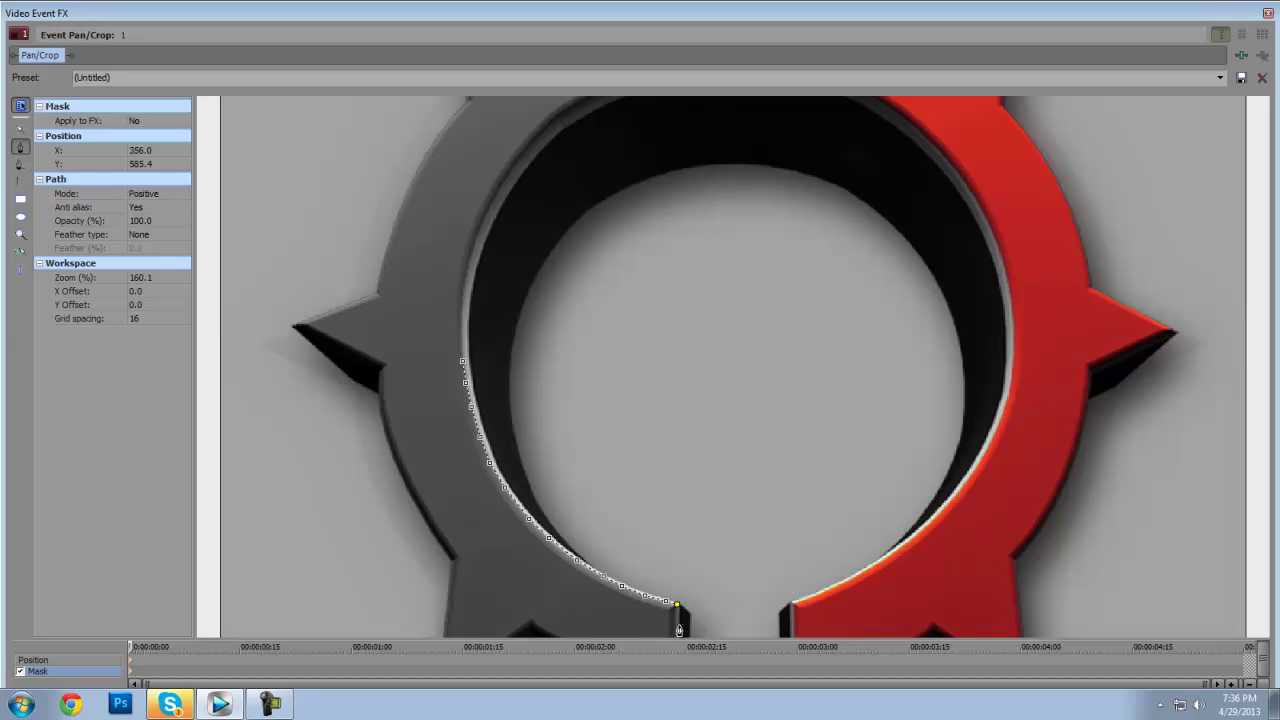
{"action": "scroll", "coordinate": [679, 627], "scroll_direction": "down", "scroll_amount": 1}
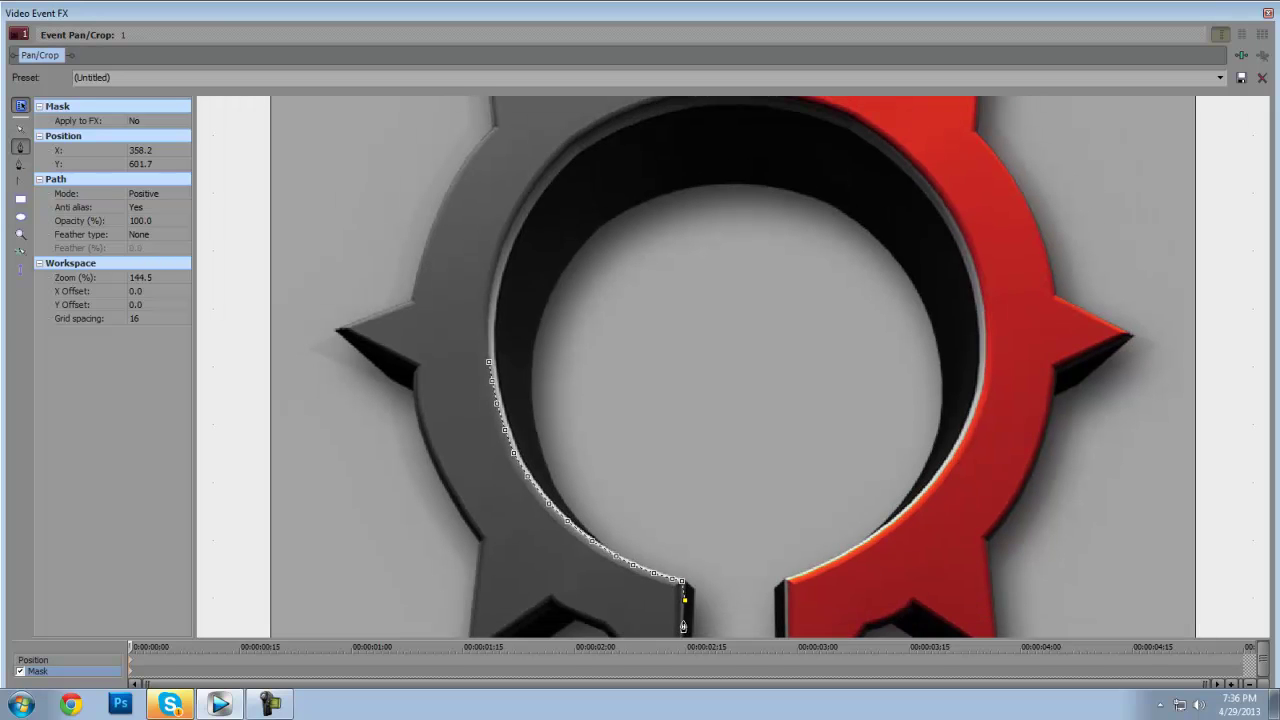
{"action": "left_click", "coordinate": [683, 627]}
{"action": "scroll", "coordinate": [684, 627], "scroll_direction": "down", "scroll_amount": 1}
{"action": "left_click", "coordinate": [685, 627]}
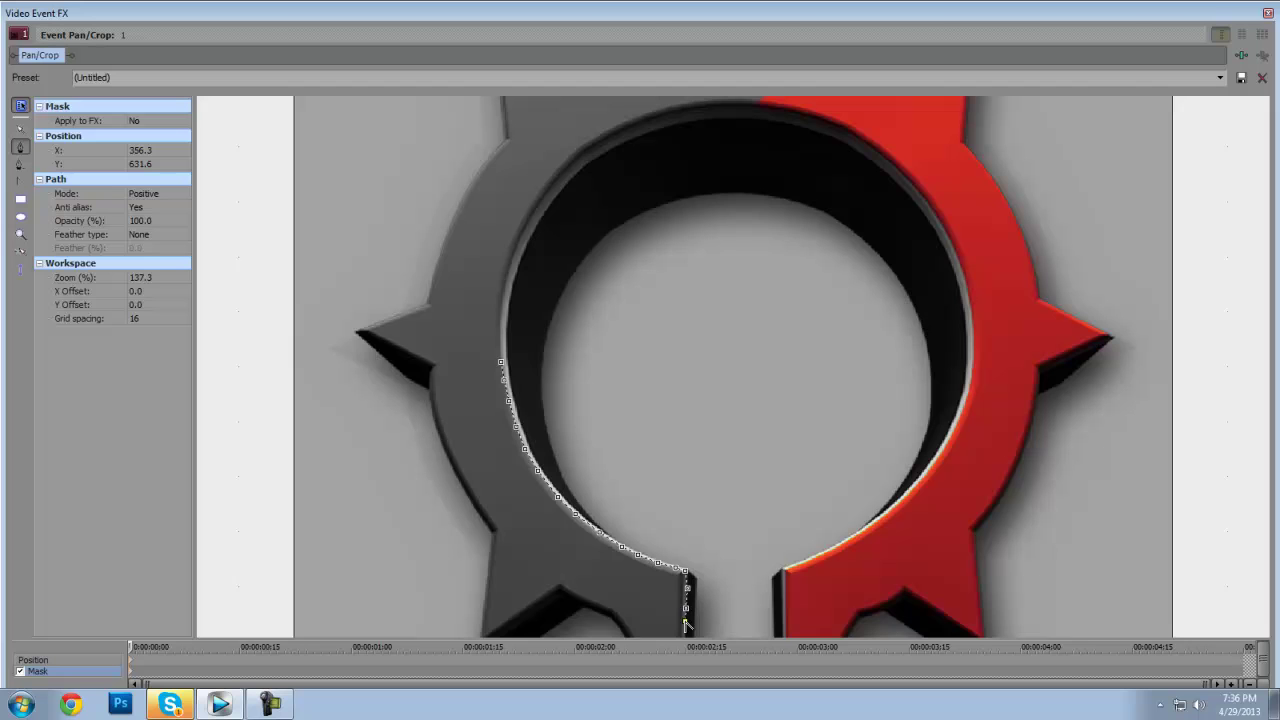
{"action": "scroll", "coordinate": [686, 626], "scroll_direction": "down", "scroll_amount": 1}
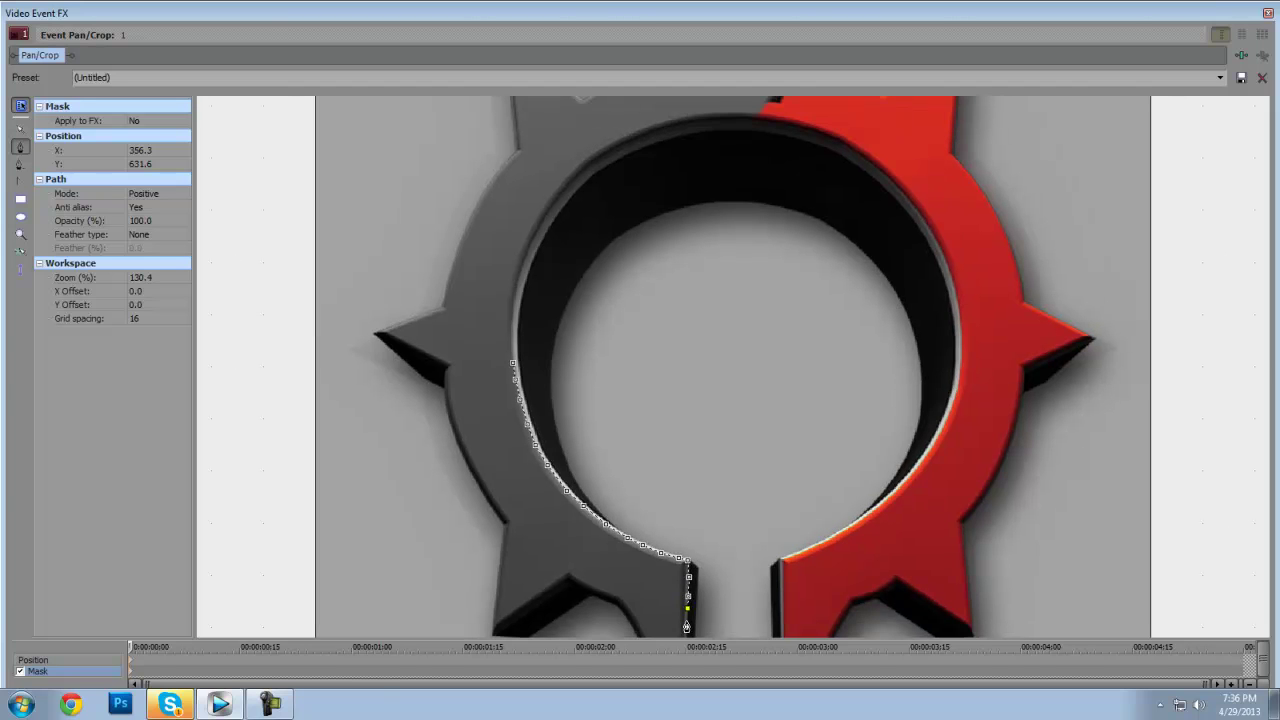
{"action": "left_click", "coordinate": [686, 627]}
{"action": "scroll", "coordinate": [684, 627], "scroll_direction": "down", "scroll_amount": 1}
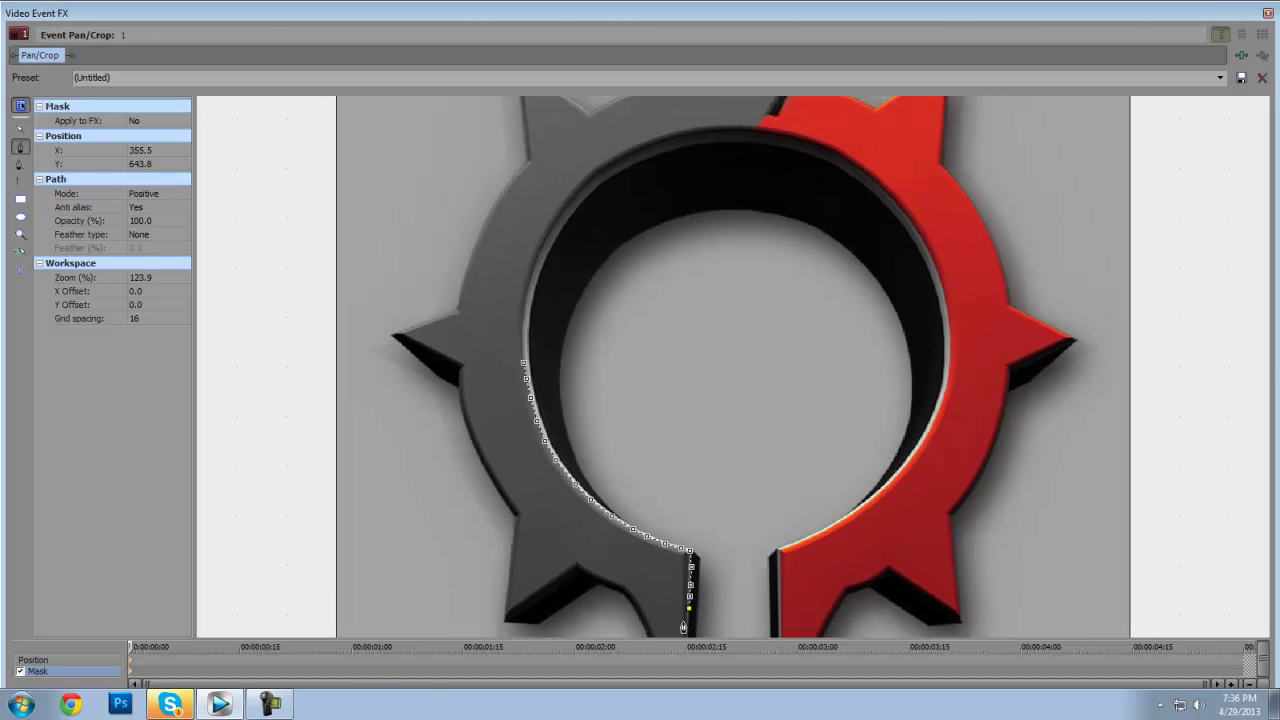
{"action": "left_click", "coordinate": [688, 628]}
{"action": "scroll", "coordinate": [688, 628], "scroll_direction": "down", "scroll_amount": 1}
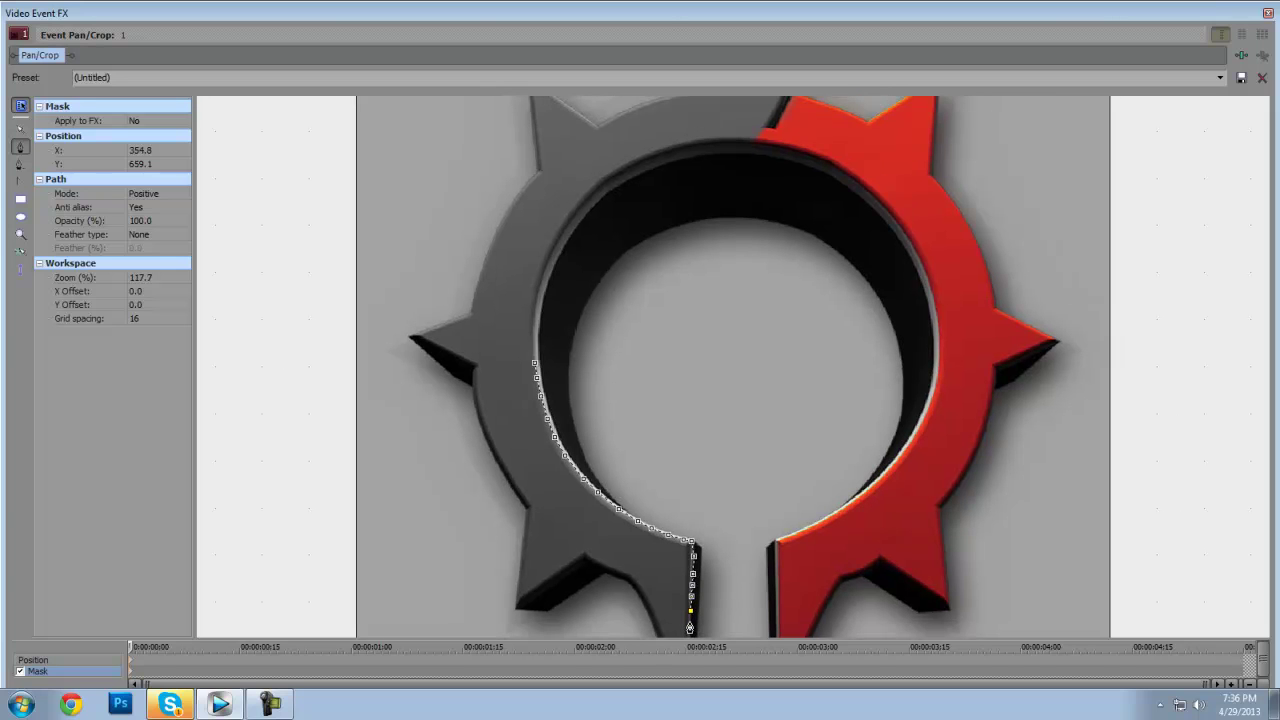
{"action": "scroll", "coordinate": [690, 626], "scroll_direction": "down", "scroll_amount": 2}
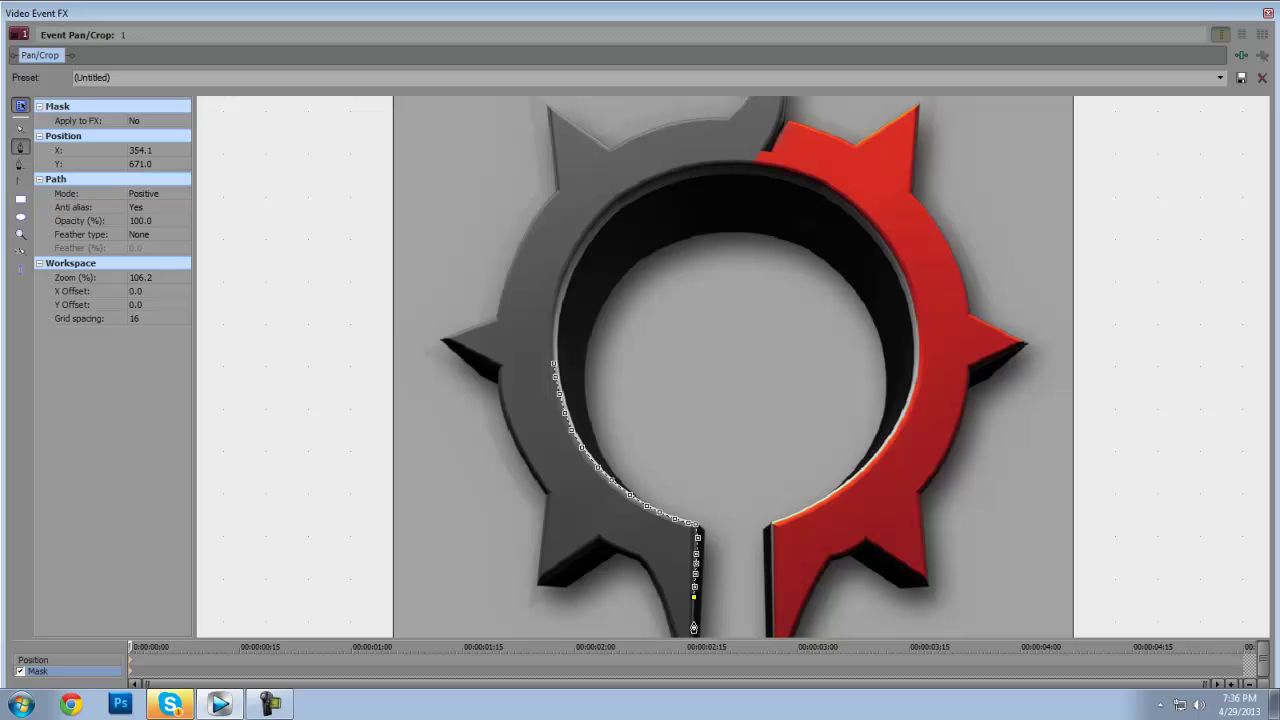
{"action": "scroll", "coordinate": [695, 626], "scroll_direction": "down", "scroll_amount": 2}
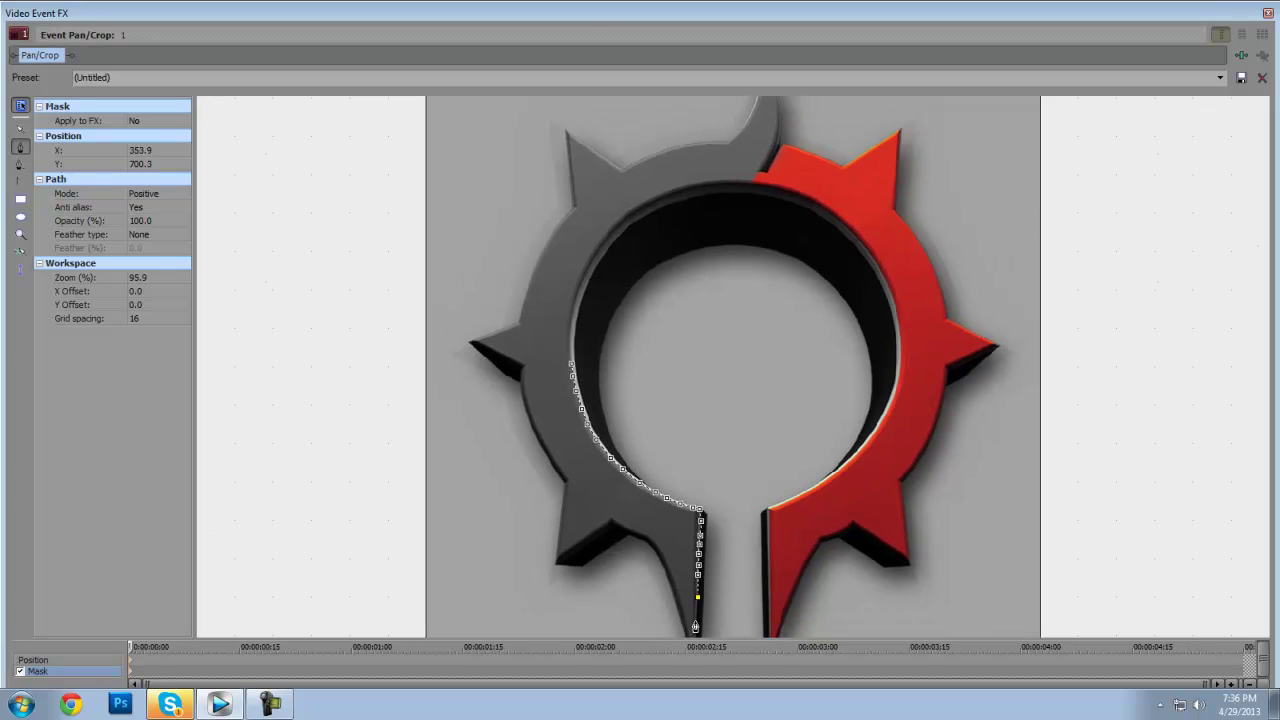
{"action": "scroll", "coordinate": [696, 626], "scroll_direction": "down", "scroll_amount": 2}
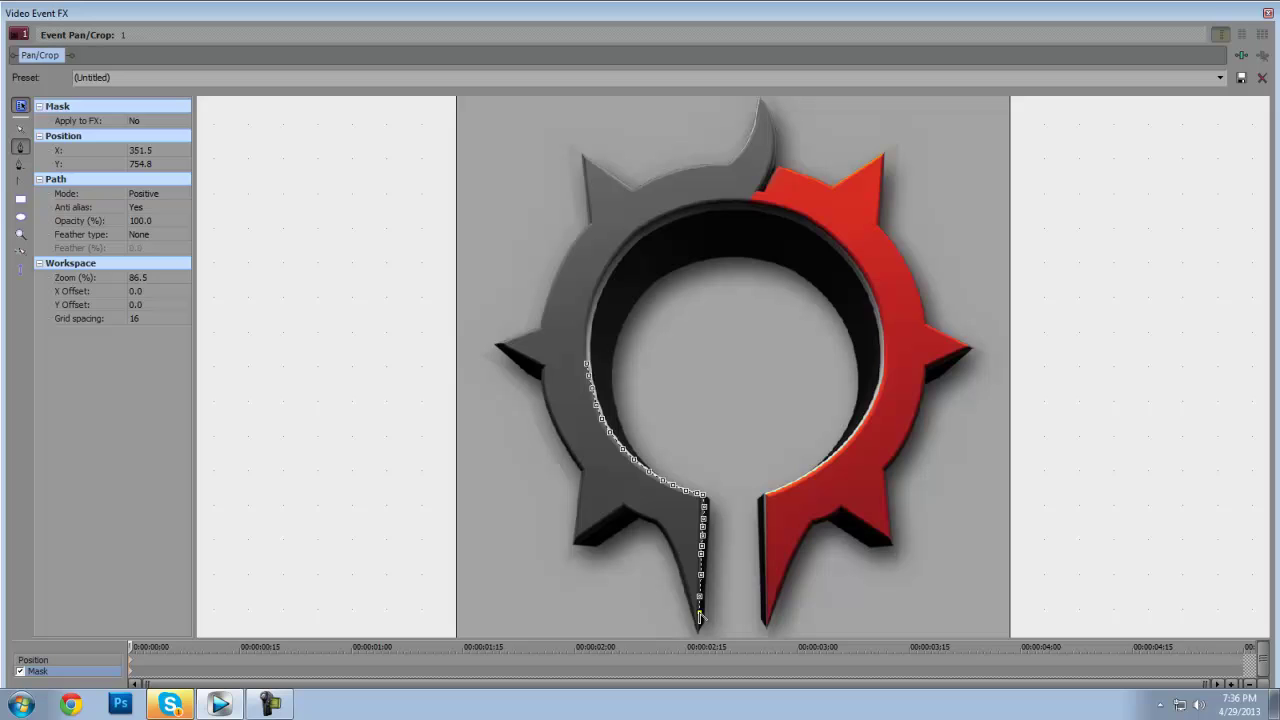
{"action": "scroll", "coordinate": [699, 627], "scroll_direction": "down", "scroll_amount": 1}
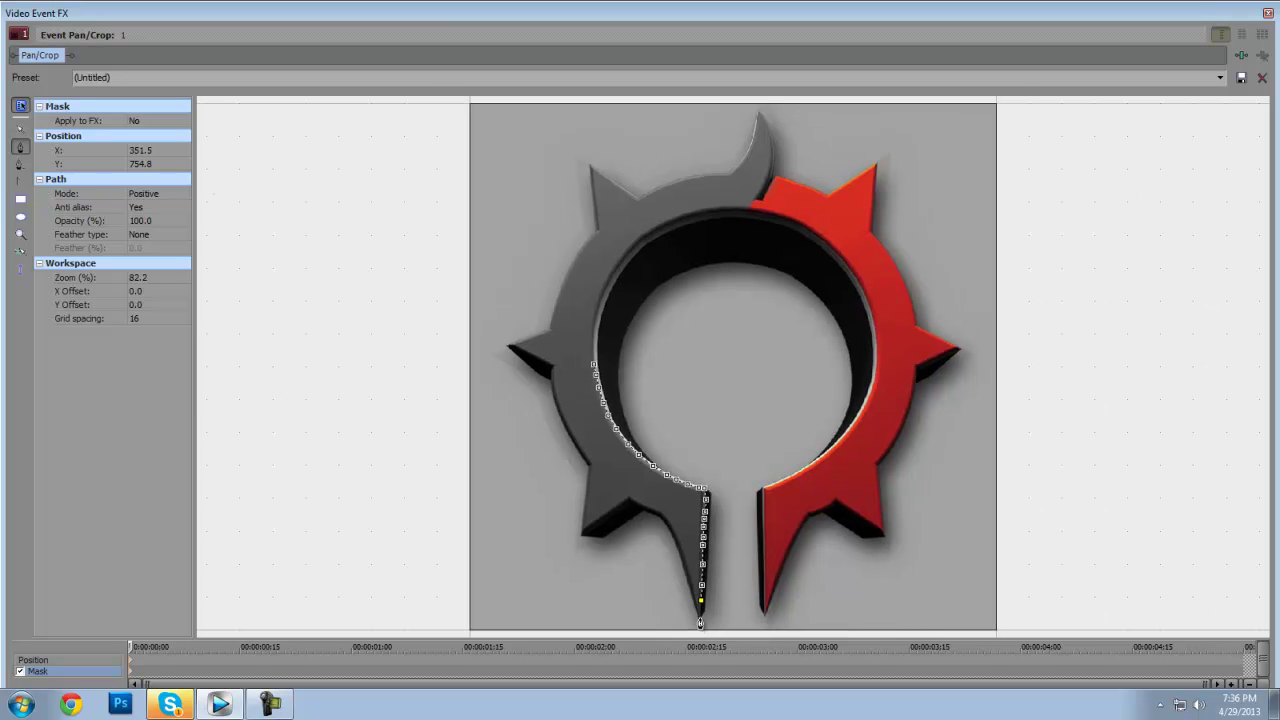
{"action": "left_click_drag", "start_coordinate": [700, 621], "coordinate": [700, 630]}
{"action": "scroll", "coordinate": [696, 616], "scroll_direction": "up", "scroll_amount": 2}
{"action": "scroll", "coordinate": [694, 620], "scroll_direction": "down", "scroll_amount": 1}
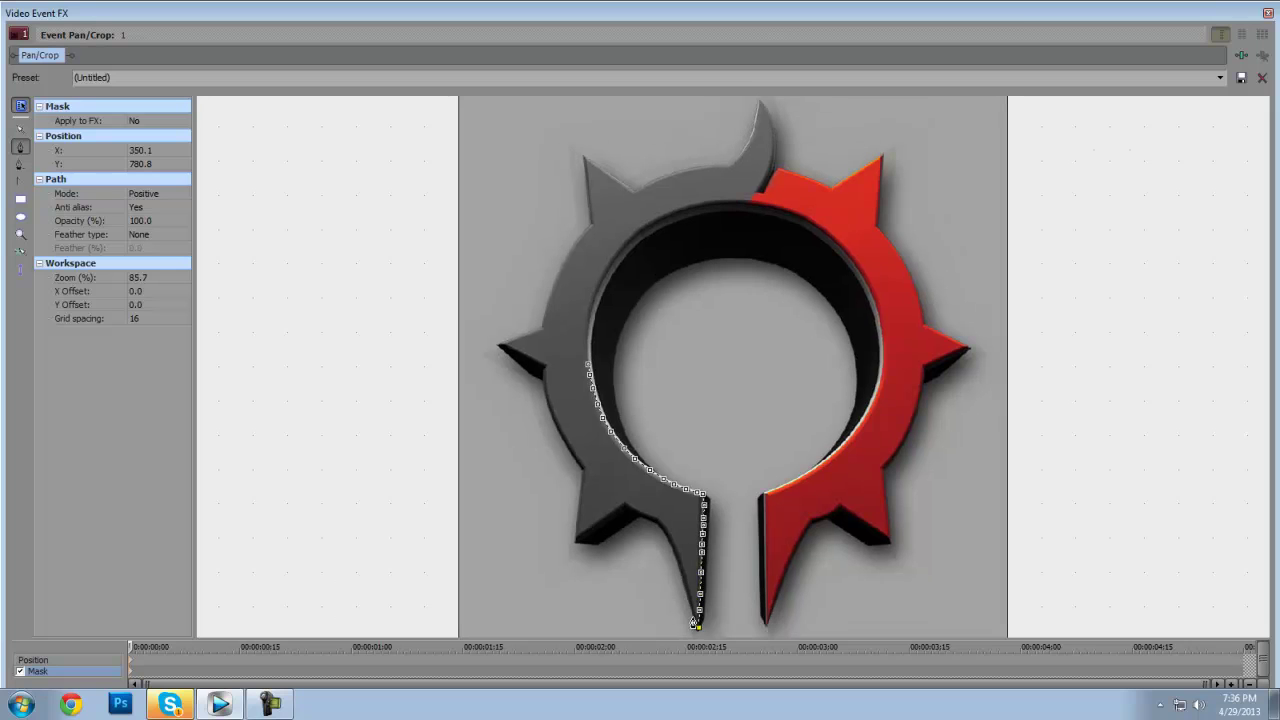
{"action": "left_click_drag", "start_coordinate": [694, 620], "coordinate": [695, 616]}
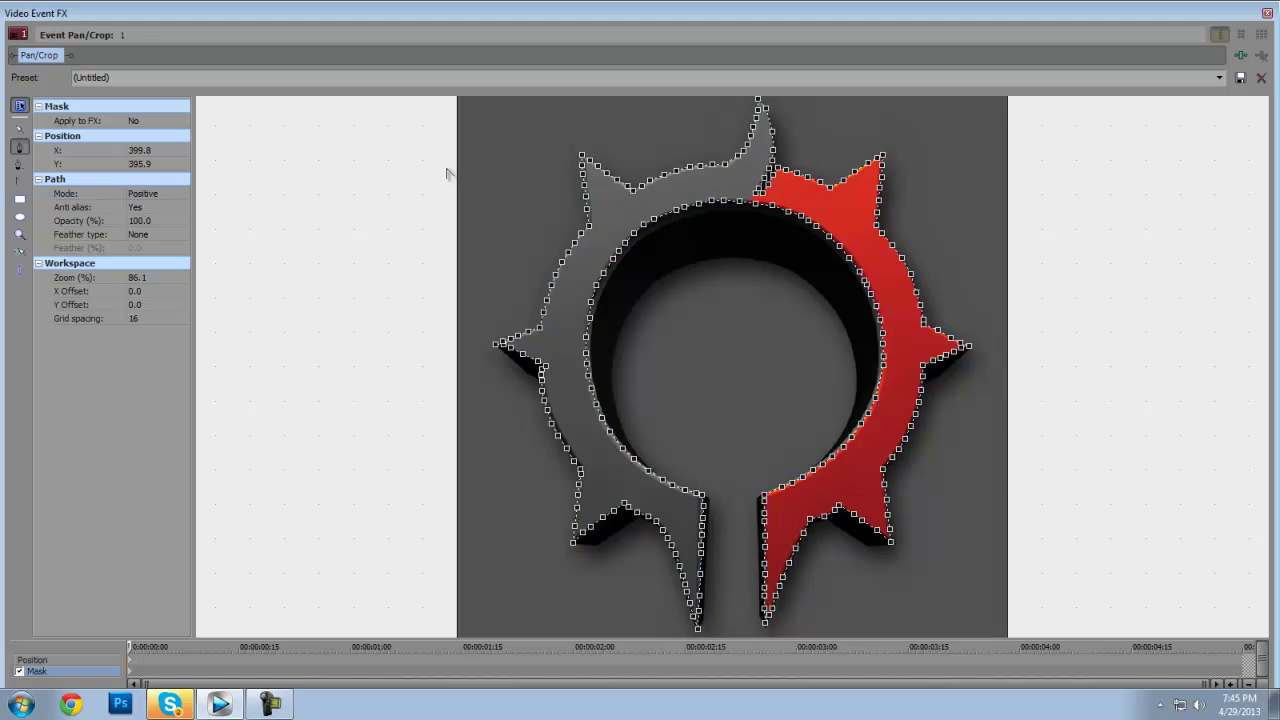
Switch the mask Path Mode to Negative and close the Pan/Crop window.
{"action": "left_click", "coordinate": [159, 196]}
{"action": "left_click", "coordinate": [159, 214]}
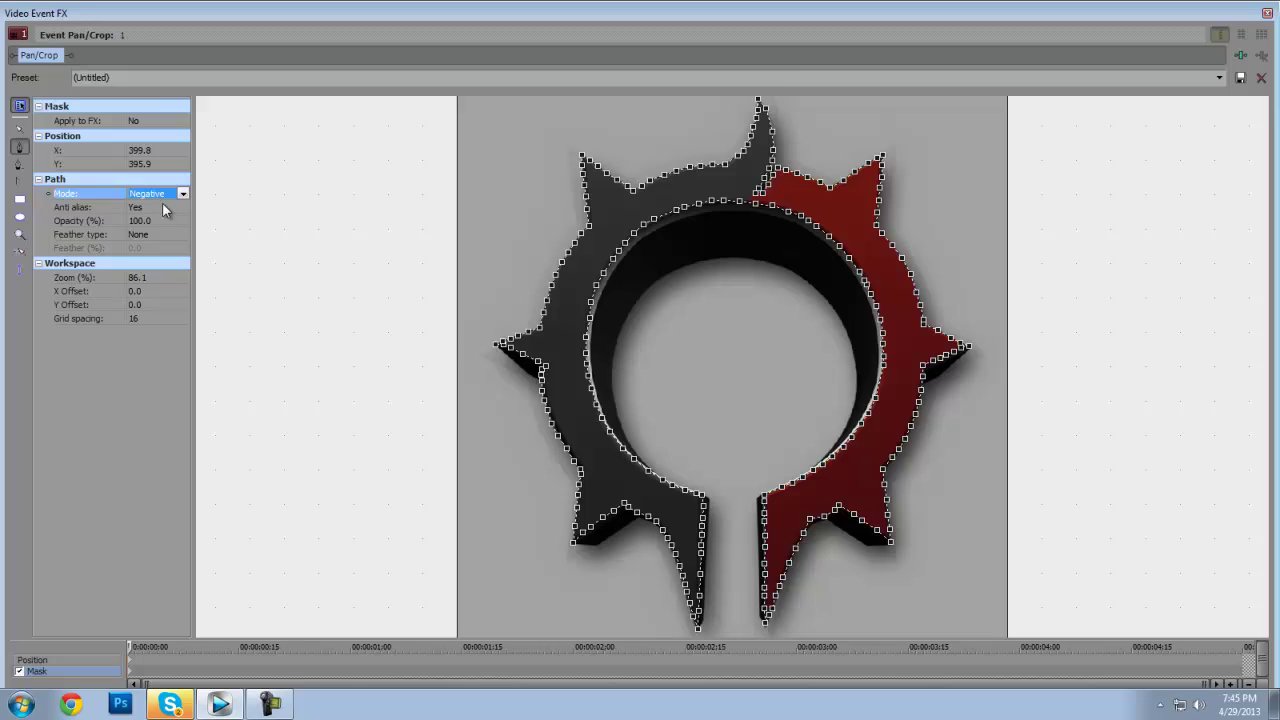
{"action": "left_click", "coordinate": [1267, 12]}
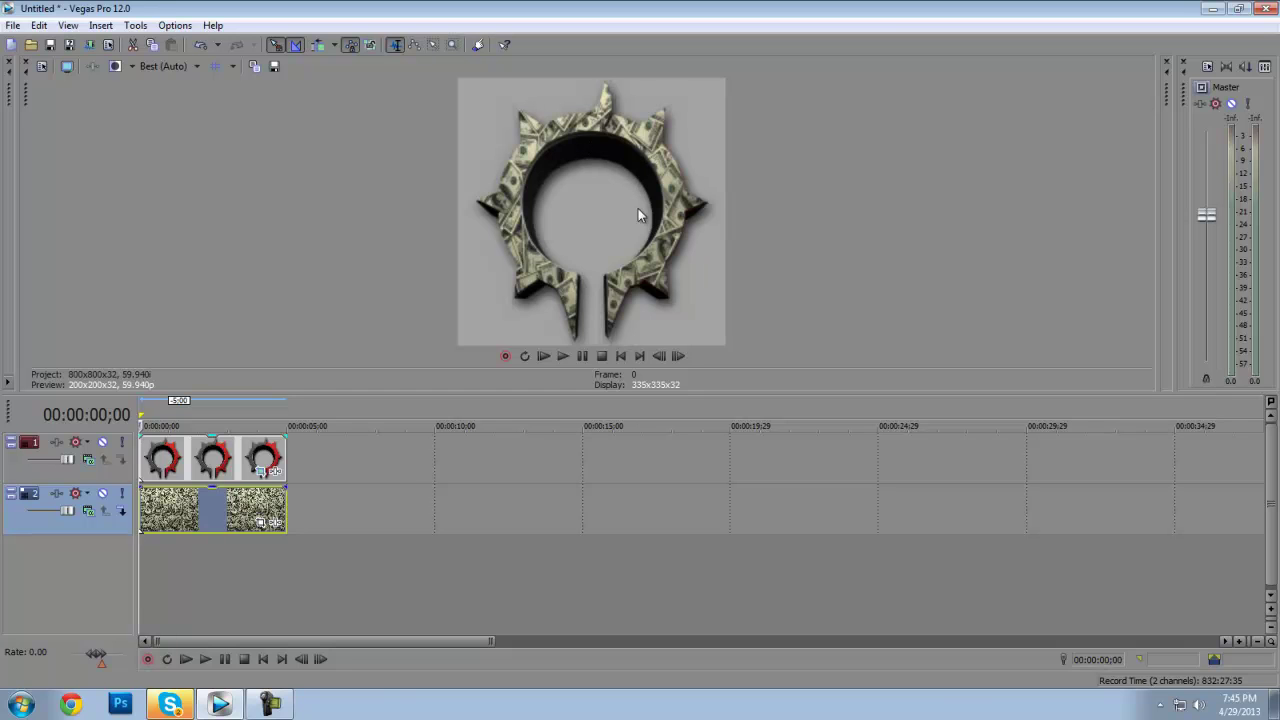
Lower the money track's opacity to 48% and raise the logo track's opacity to 100%.
{"action": "left_click", "coordinate": [273, 469]}
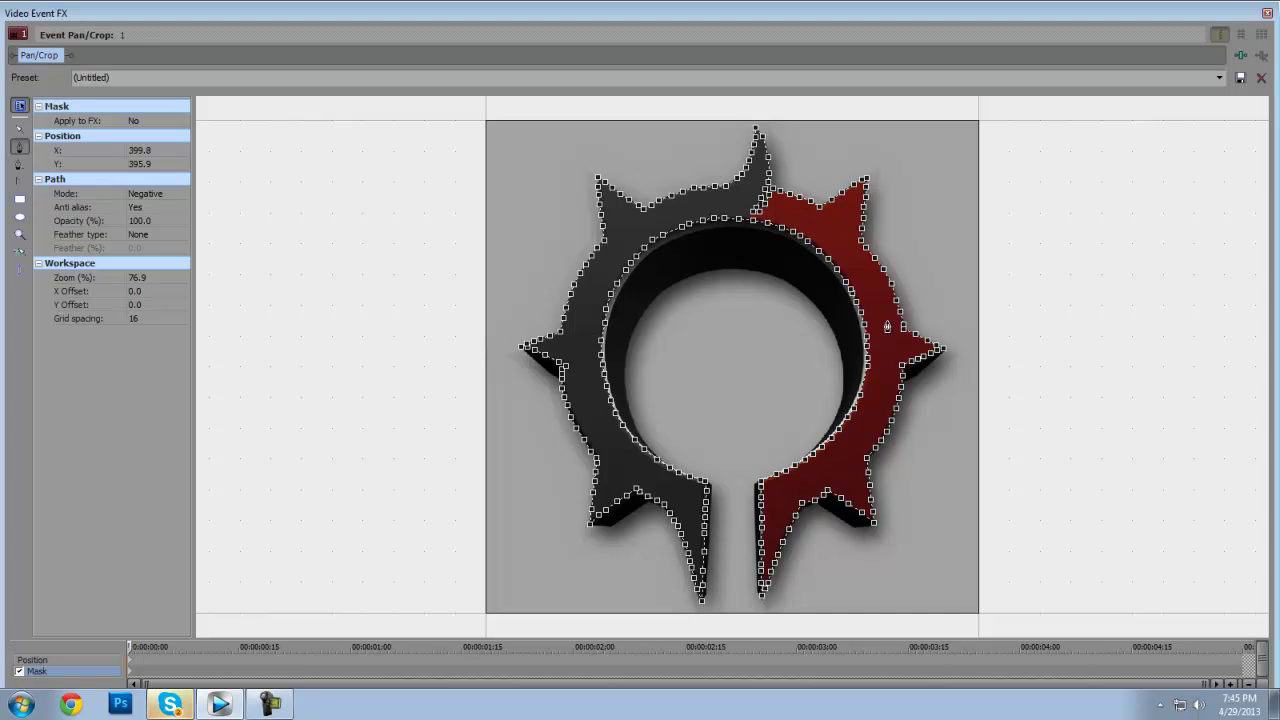
{"action": "left_click", "coordinate": [1270, 10]}
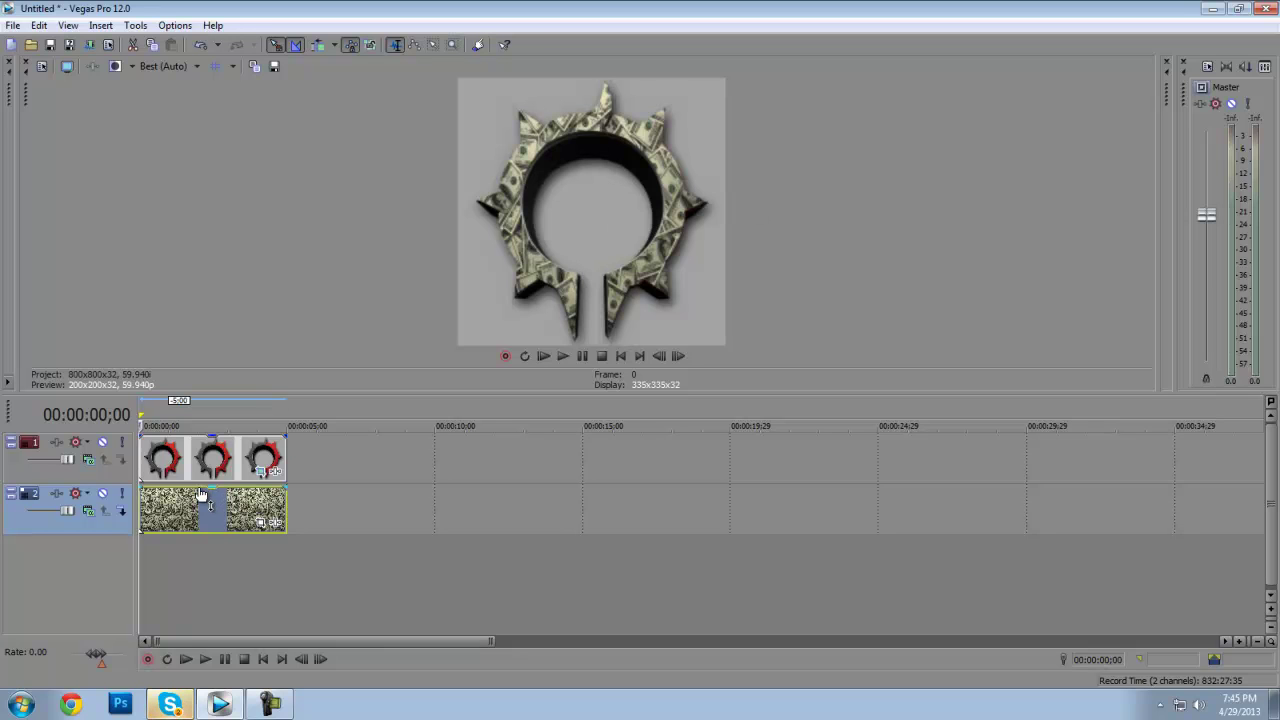
{"action": "left_click_drag", "start_coordinate": [212, 494], "coordinate": [212, 436]}
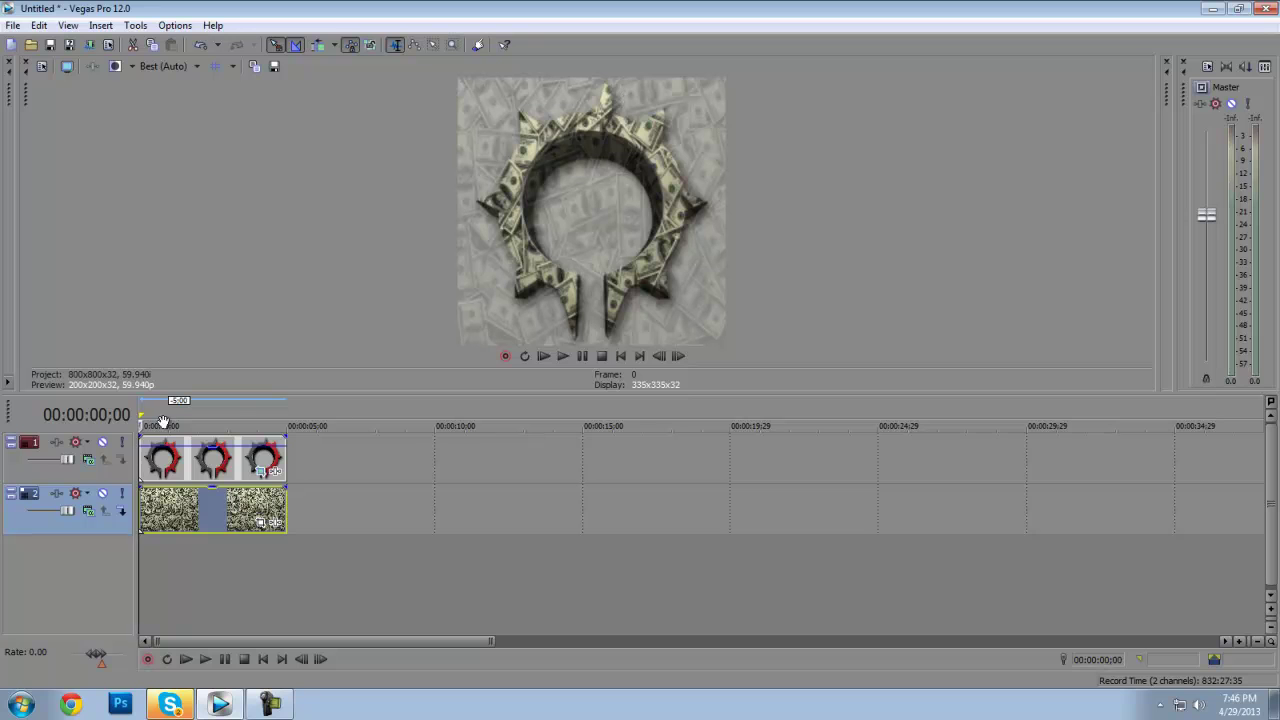
{"action": "left_click_drag", "start_coordinate": [224, 456], "coordinate": [220, 435]}
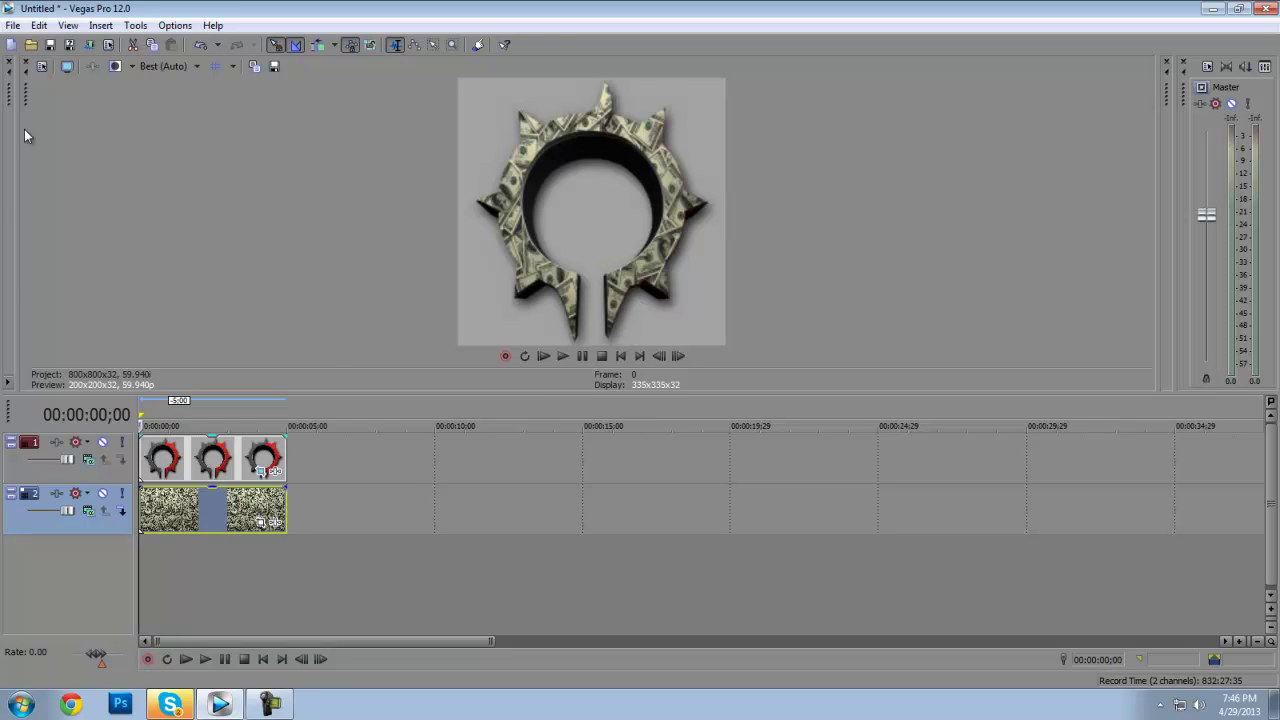
Mark a one-frame loop region at the start of the project.
{"action": "left_click", "coordinate": [14, 26]}
{"action": "left_click", "coordinate": [14, 26]}
{"action": "scroll", "coordinate": [140, 418], "scroll_direction": "up", "scroll_amount": 15}
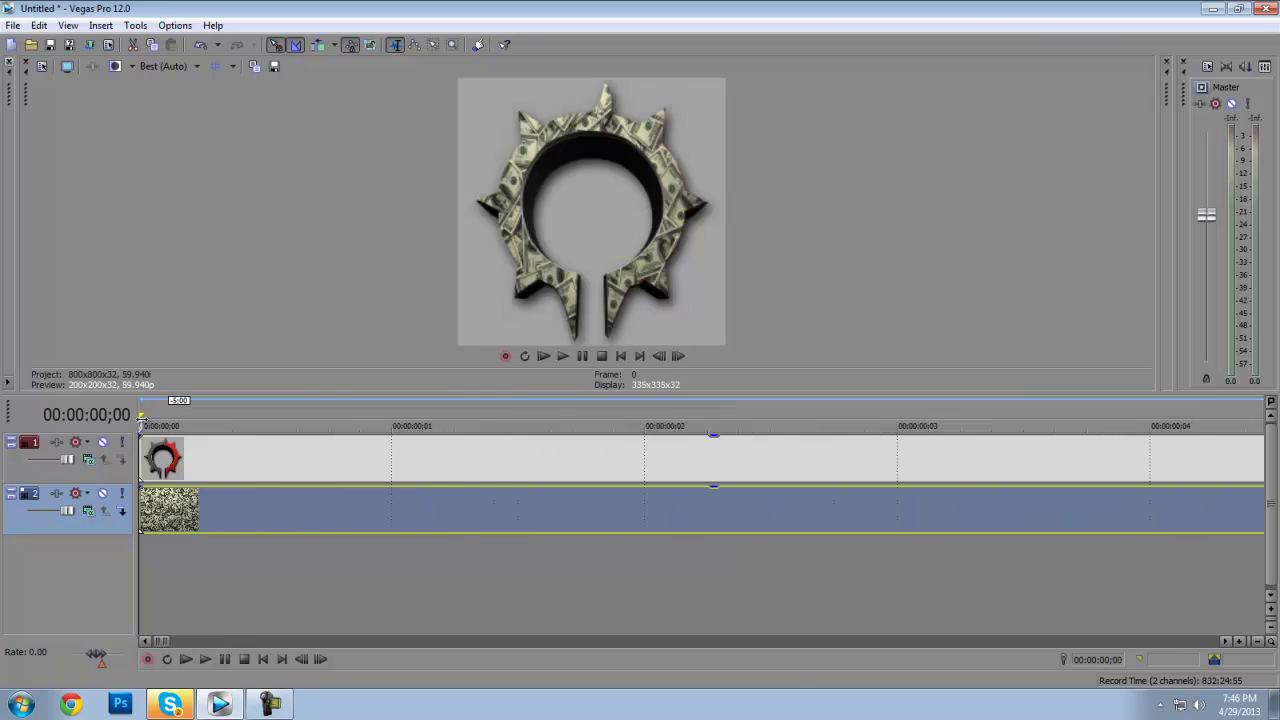
{"action": "left_click_drag", "start_coordinate": [140, 414], "coordinate": [177, 410]}
{"action": "double_click", "coordinate": [177, 410]}
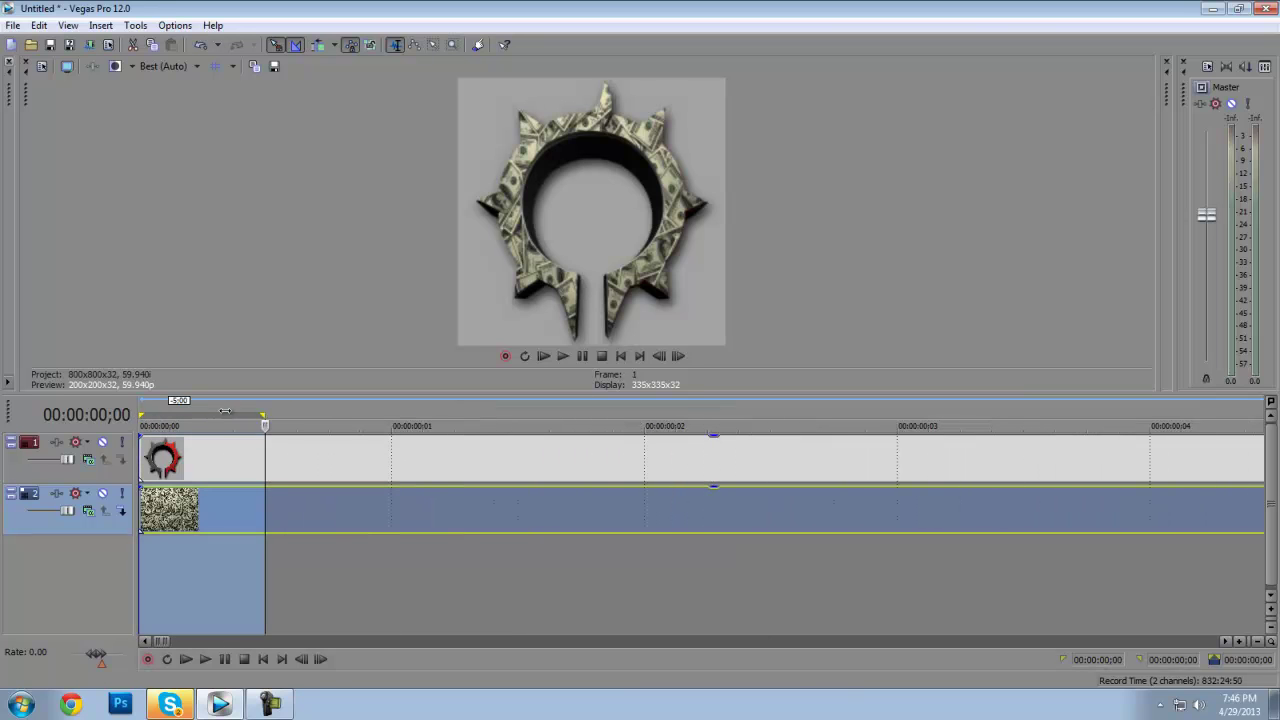
{"action": "left_click", "coordinate": [265, 587]}
{"action": "key", "text": "ctrl+Home"}
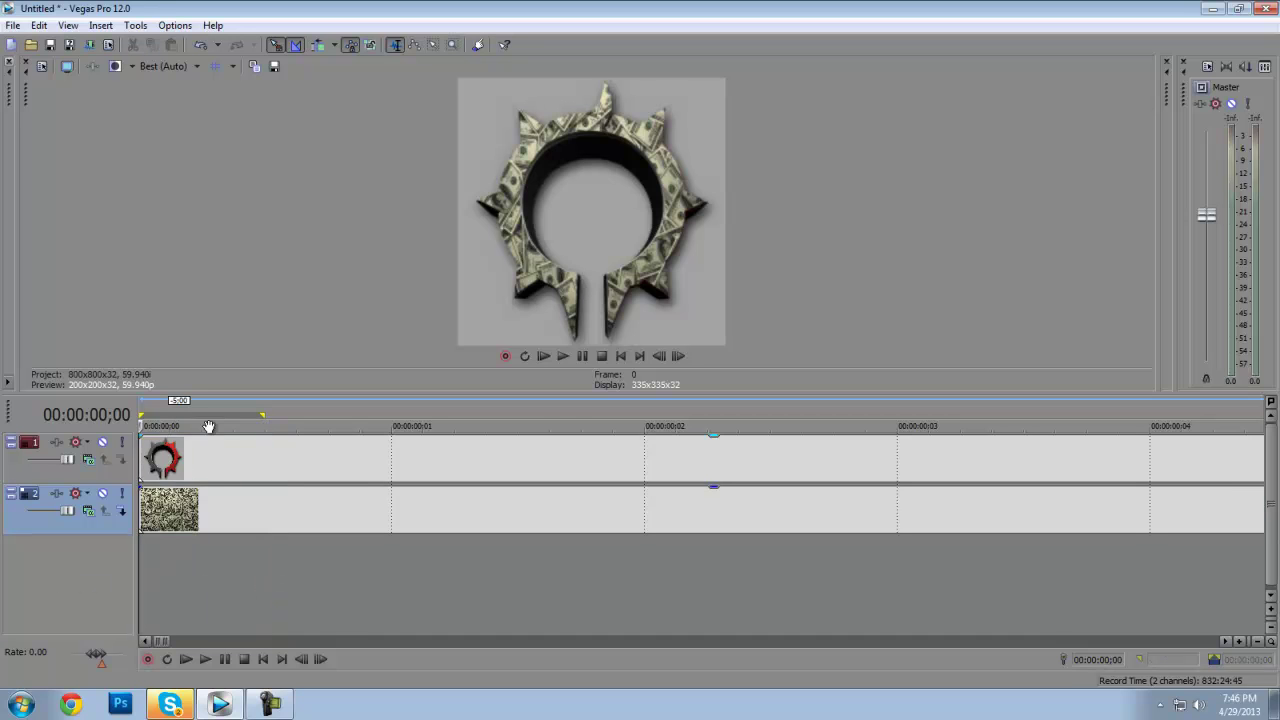
Render the frame via Render As as a JPEG image sequence named Untitled into Documents.
{"action": "left_click", "coordinate": [13, 25]}
{"action": "left_click", "coordinate": [41, 137]}
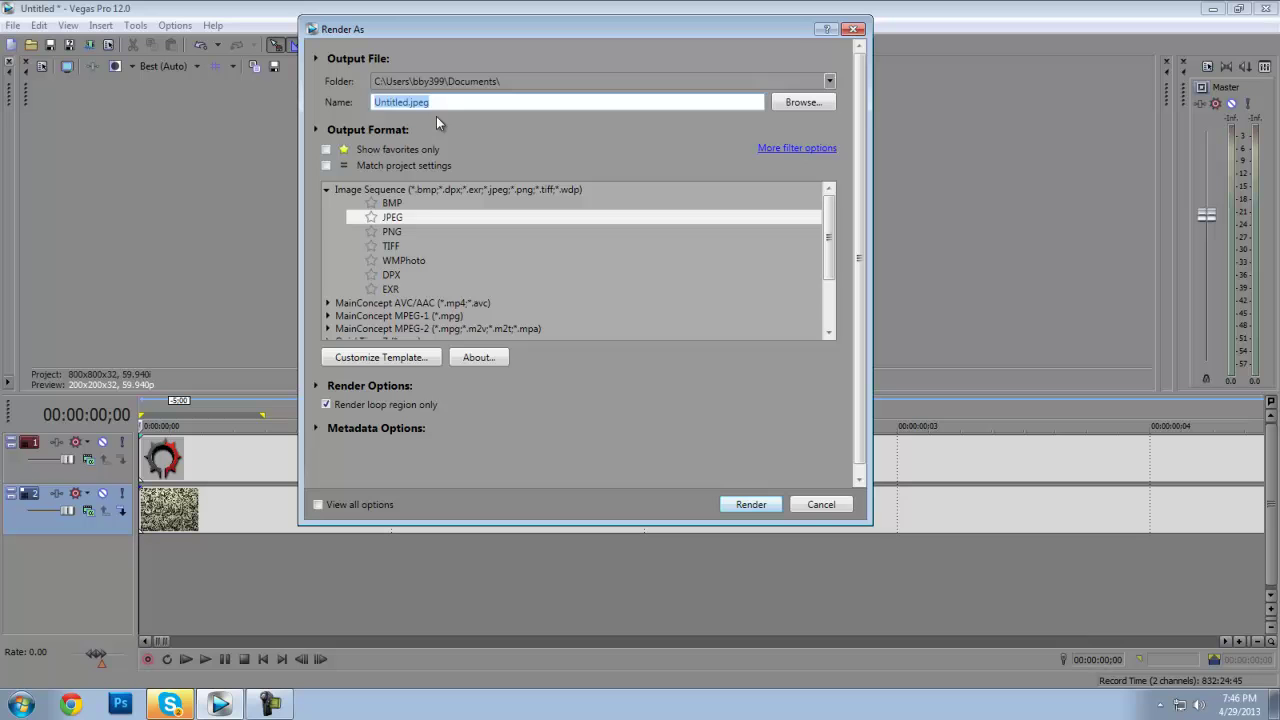
{"action": "left_click", "coordinate": [404, 219]}
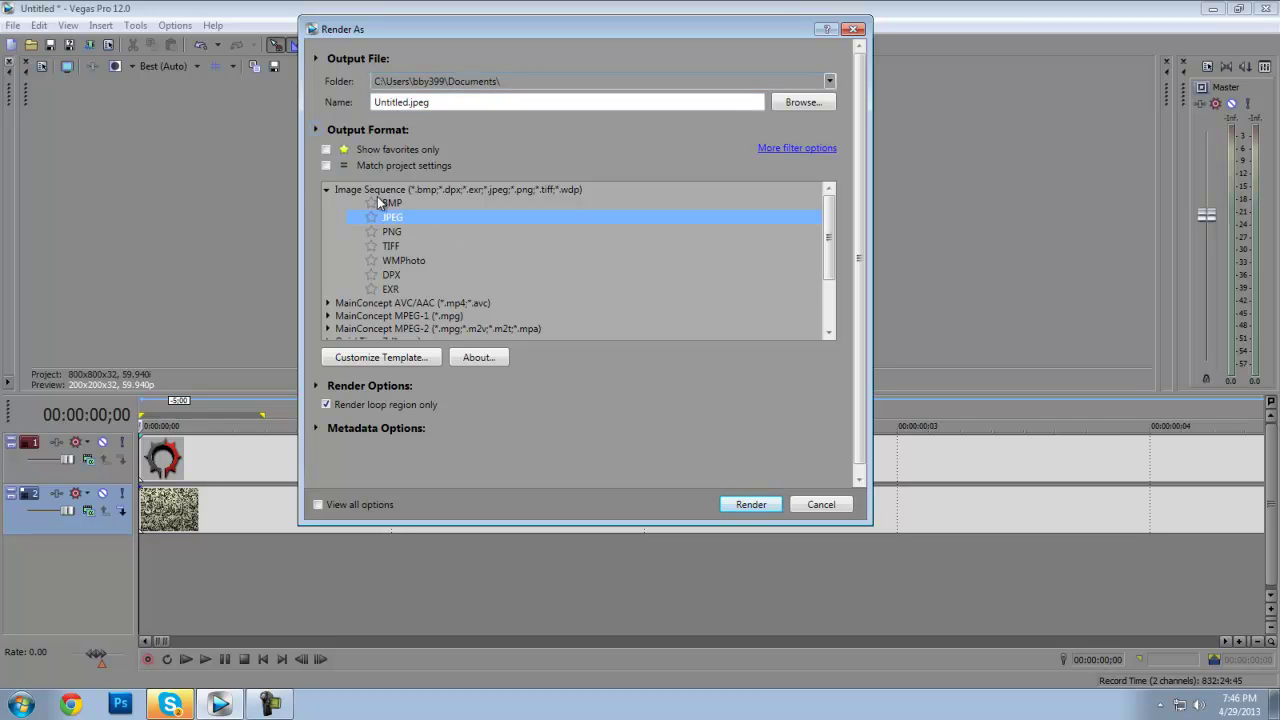
{"action": "left_click", "coordinate": [751, 504]}
{"action": "left_click", "coordinate": [22, 704]}
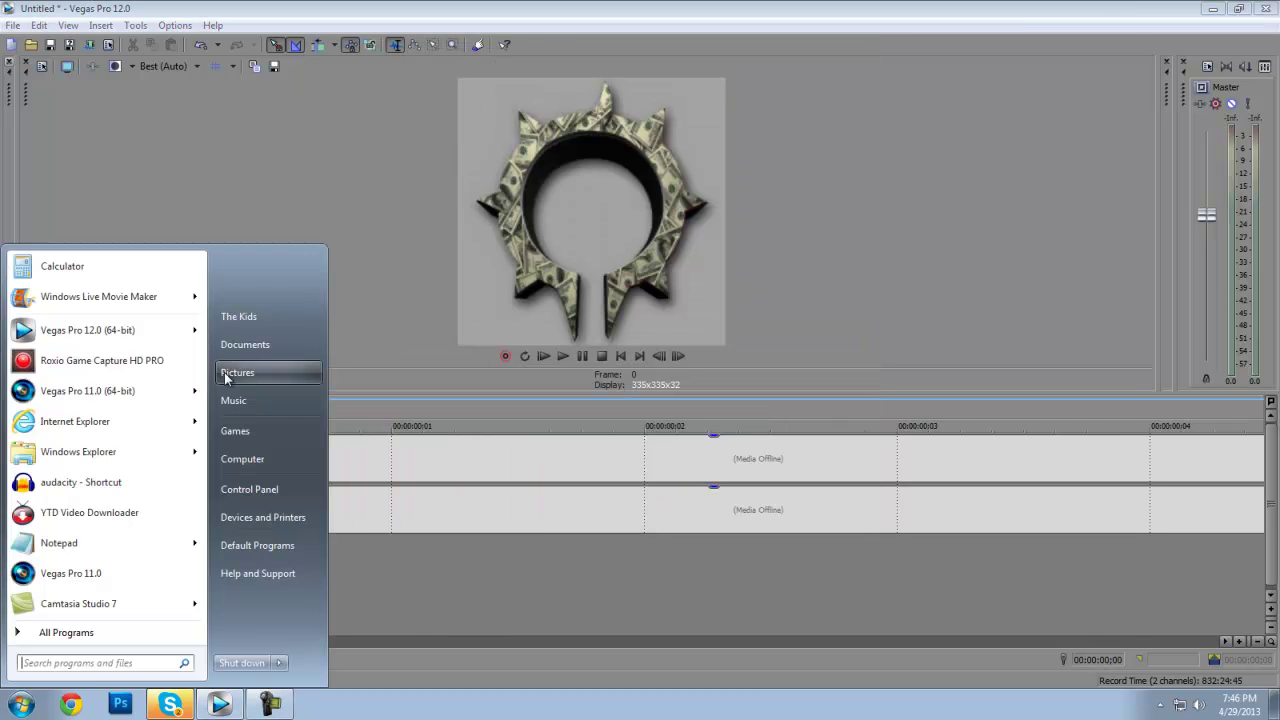
Open the rendered Untitled_000000 JPEG from the Documents library in Photo Viewer.
{"action": "key", "text": "Escape"}
{"action": "scroll", "coordinate": [711, 366], "scroll_direction": "down", "scroll_amount": 1}
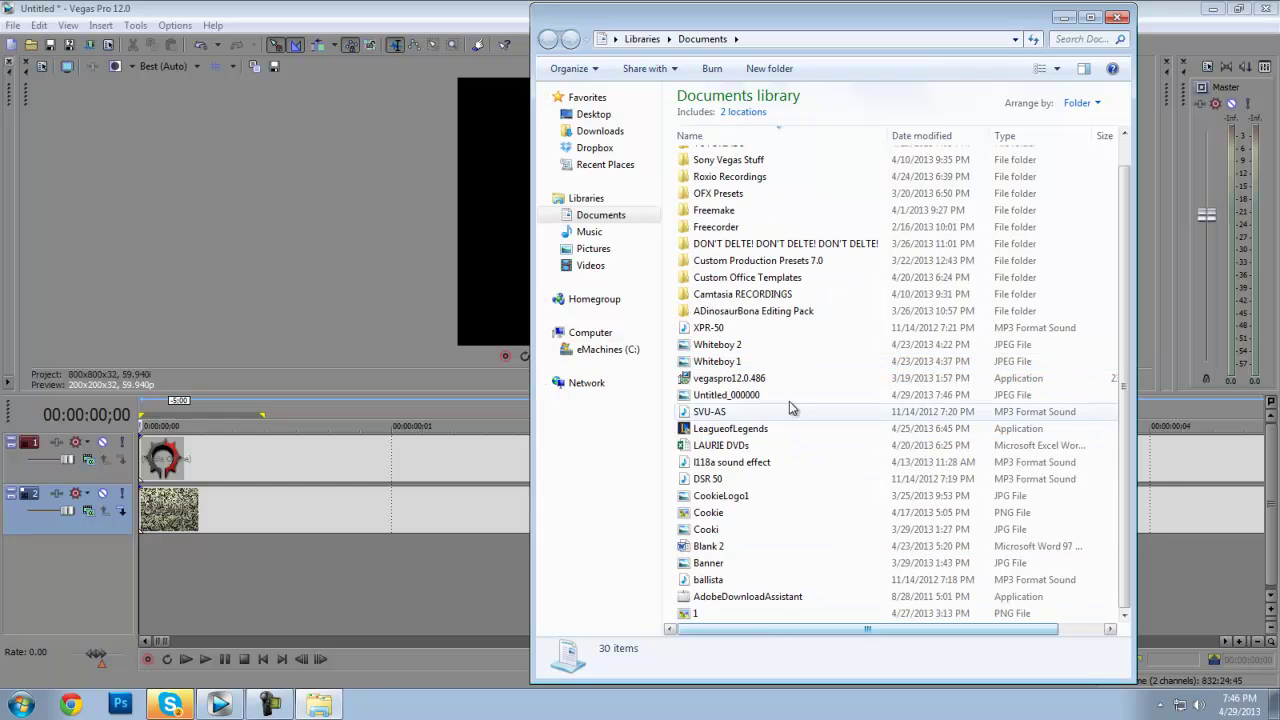
{"action": "left_click", "coordinate": [790, 397]}
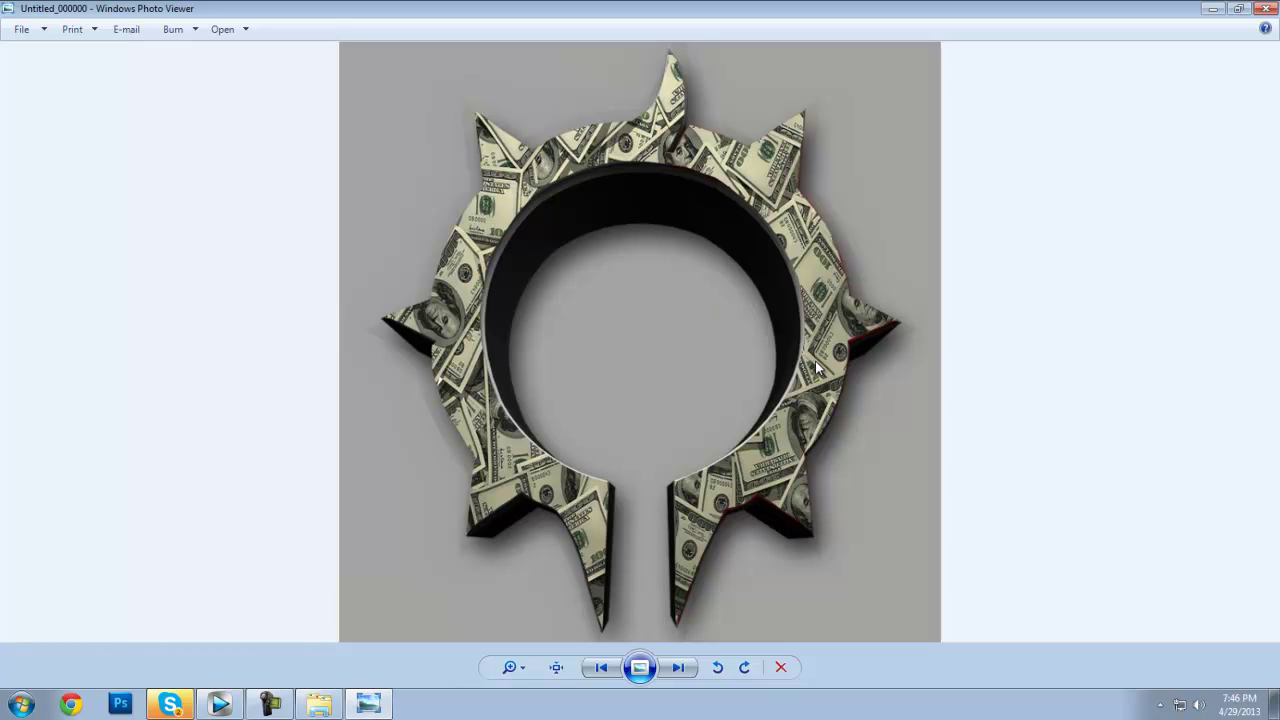
{"action": "scroll", "coordinate": [785, 216], "scroll_direction": "up", "scroll_amount": 2}
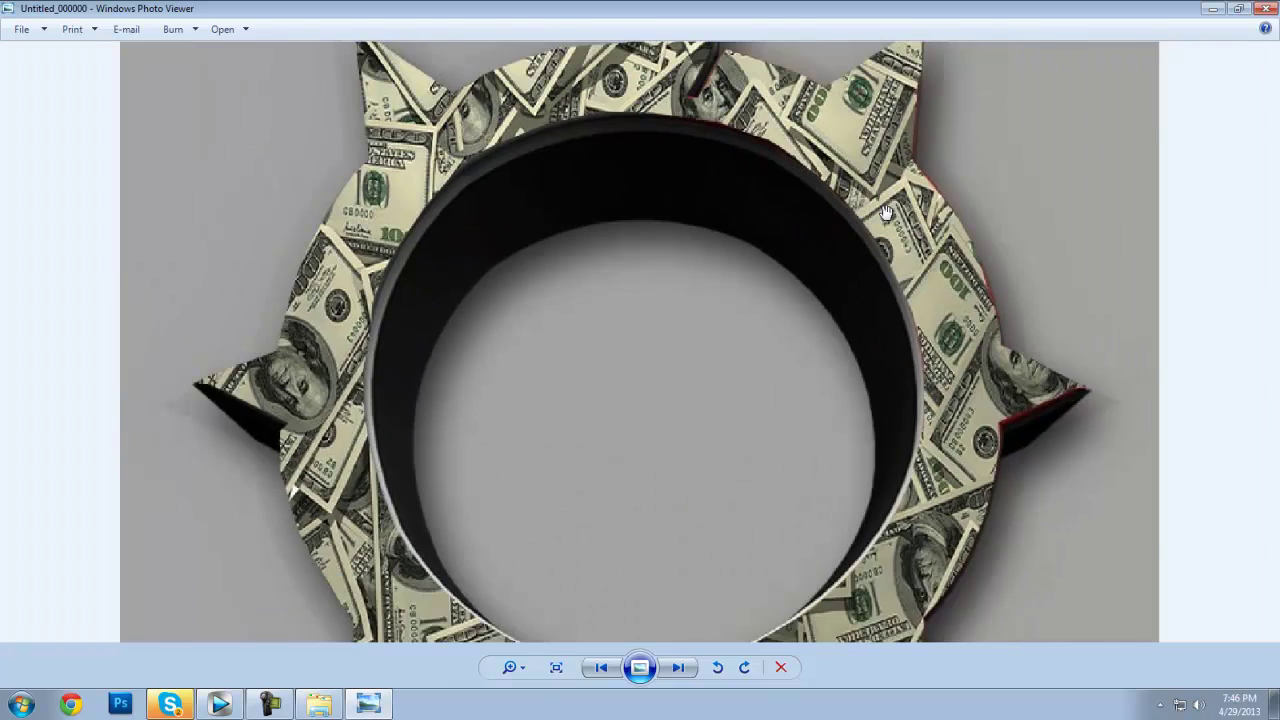
{"action": "scroll", "coordinate": [885, 212], "scroll_direction": "up", "scroll_amount": 1}
{"action": "left_click_drag", "start_coordinate": [970, 210], "coordinate": [654, 380]}
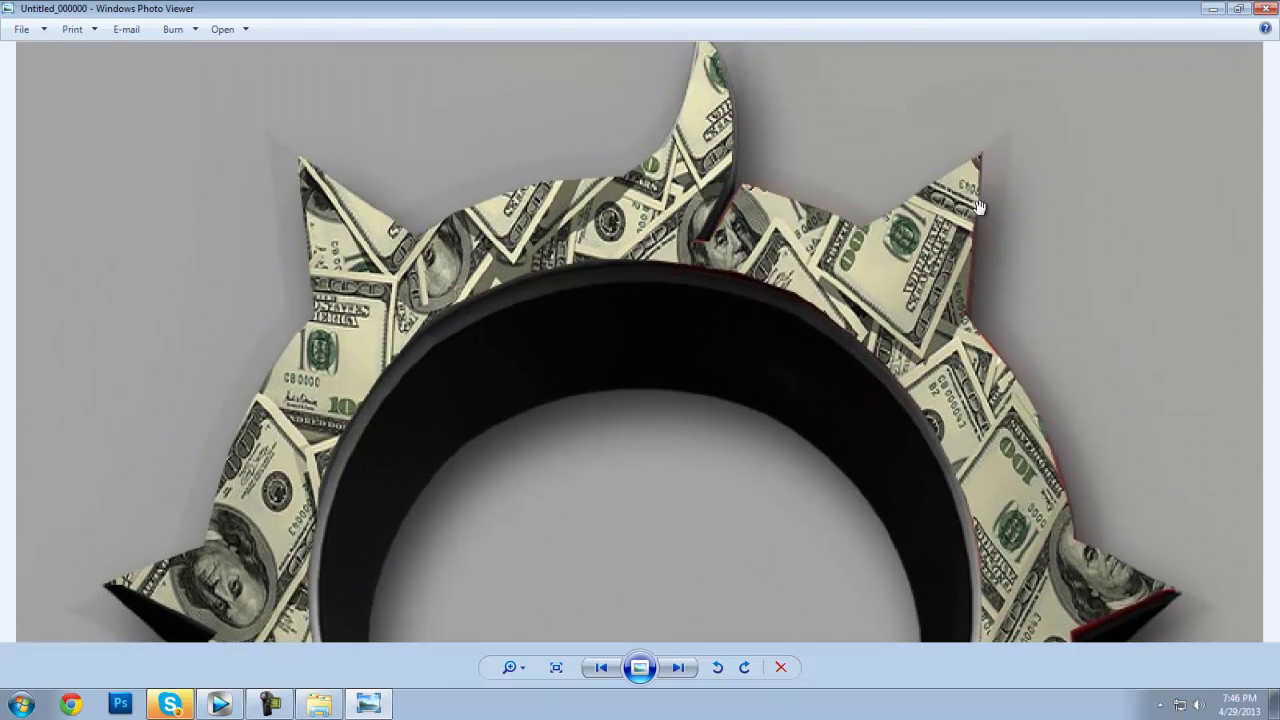
{"action": "left_click_drag", "start_coordinate": [1069, 577], "coordinate": [995, 467]}
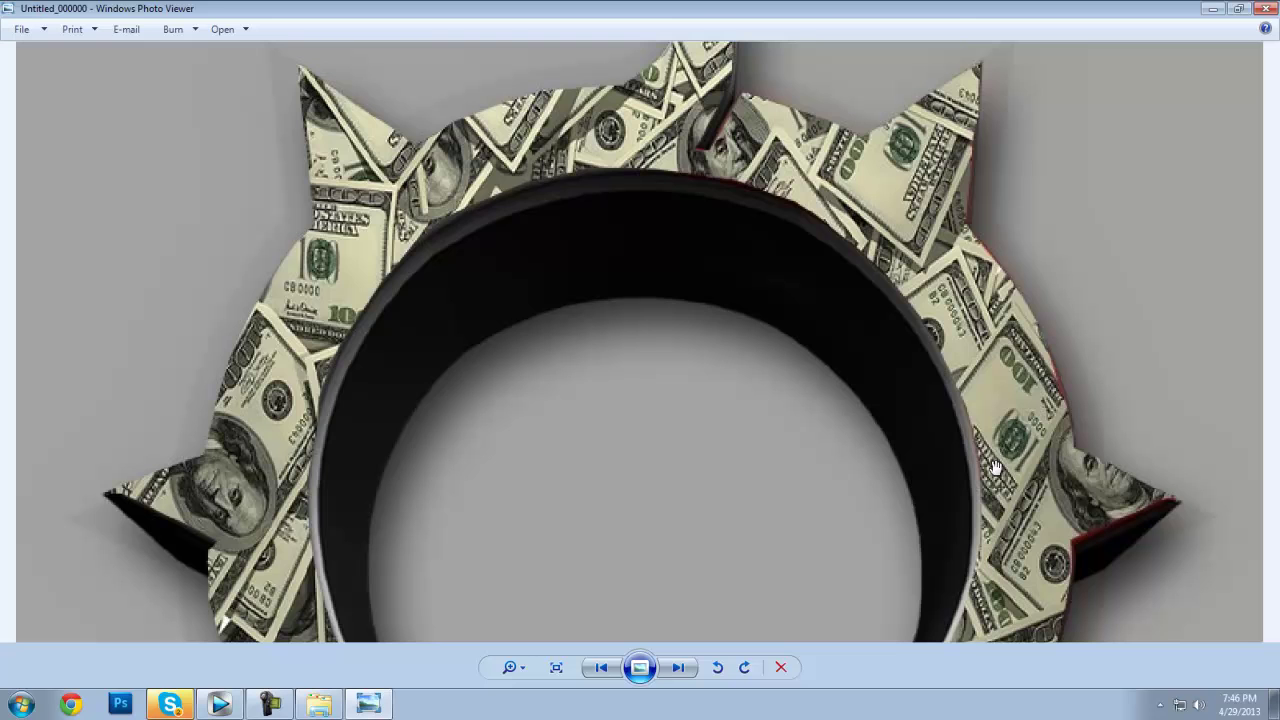
{"action": "scroll", "coordinate": [1045, 467], "scroll_direction": "down", "scroll_amount": 1}
{"action": "scroll", "coordinate": [1070, 540], "scroll_direction": "down", "scroll_amount": 2}
{"action": "scroll", "coordinate": [900, 451], "scroll_direction": "up", "scroll_amount": 3}
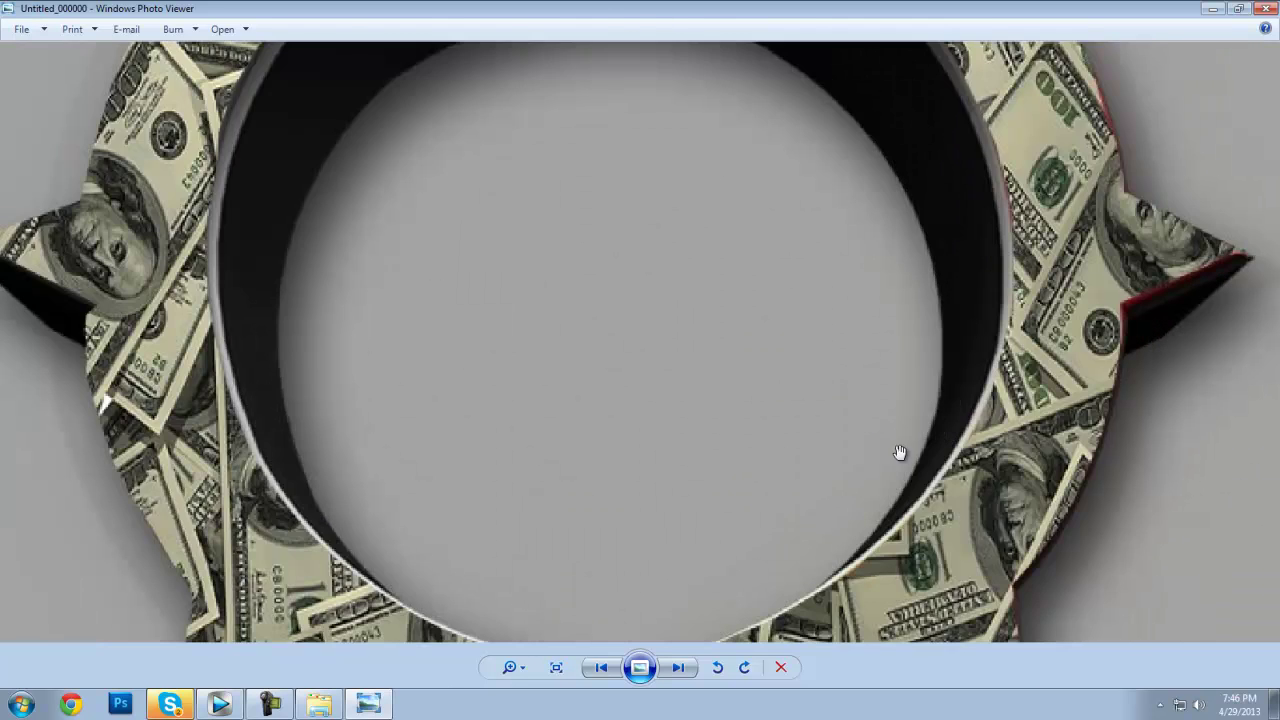
{"action": "left_click_drag", "start_coordinate": [900, 451], "coordinate": [886, 286]}
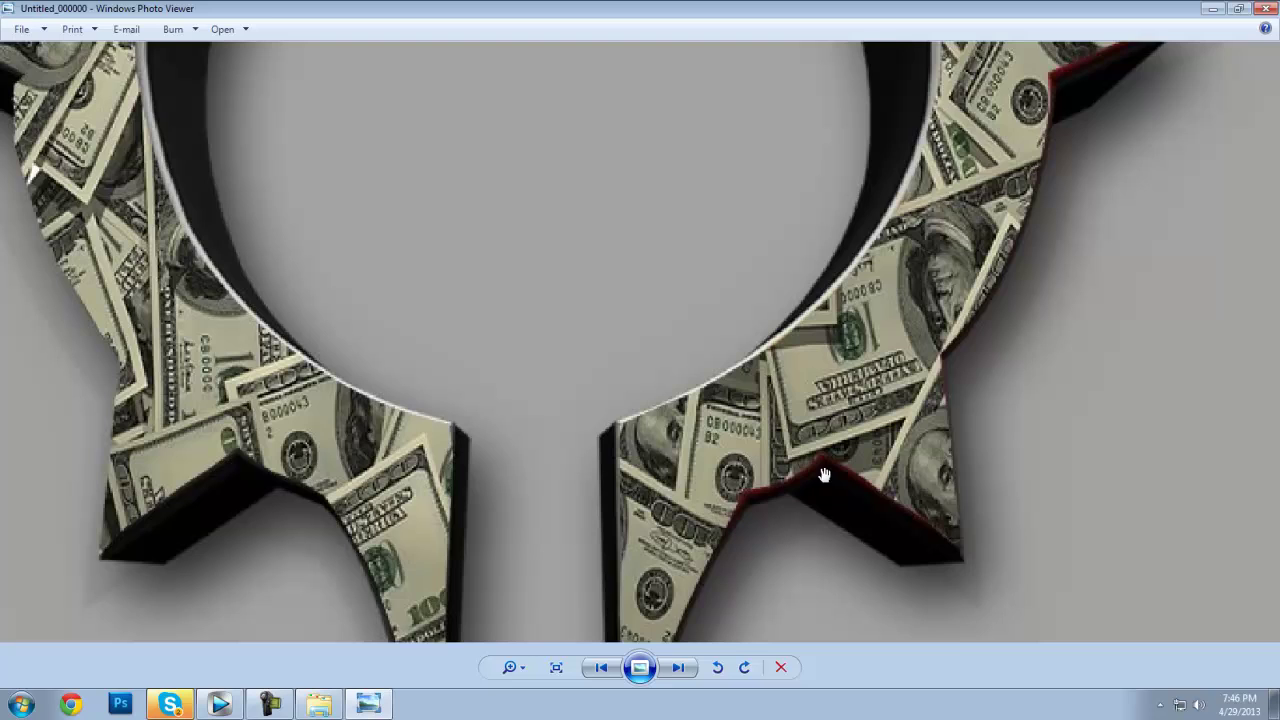
{"action": "left_click_drag", "start_coordinate": [711, 515], "coordinate": [830, 253]}
{"action": "scroll", "coordinate": [830, 253], "scroll_direction": "down", "scroll_amount": 4}
{"action": "key", "text": "Right"}
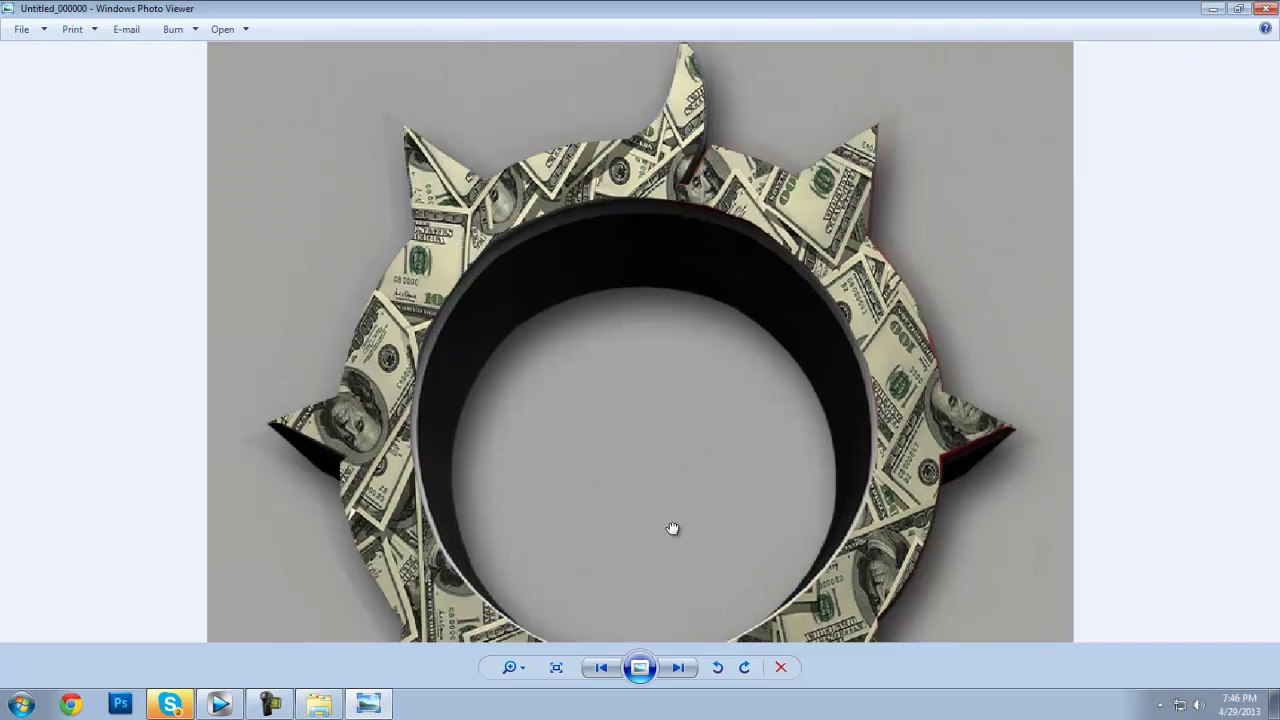
{"action": "key", "text": "Left"}
{"action": "left_click_drag", "start_coordinate": [666, 308], "coordinate": [777, 408]}
{"action": "scroll", "coordinate": [777, 408], "scroll_direction": "down", "scroll_amount": 2}
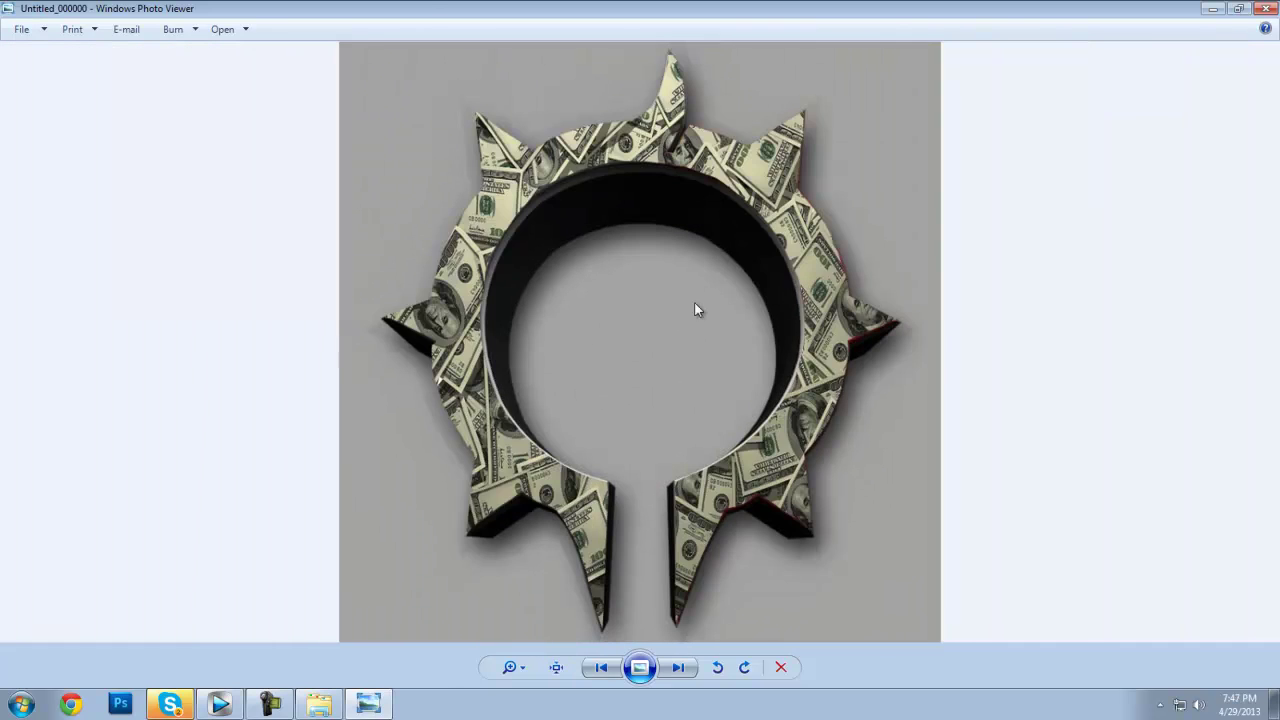
{"action": "scroll", "coordinate": [665, 226], "scroll_direction": "up", "scroll_amount": 3}
{"action": "scroll", "coordinate": [712, 272], "scroll_direction": "down", "scroll_amount": 3}
Close Windows Photo Viewer and the Documents library window to return to the Vegas project.
{"action": "left_click", "coordinate": [1267, 8]}
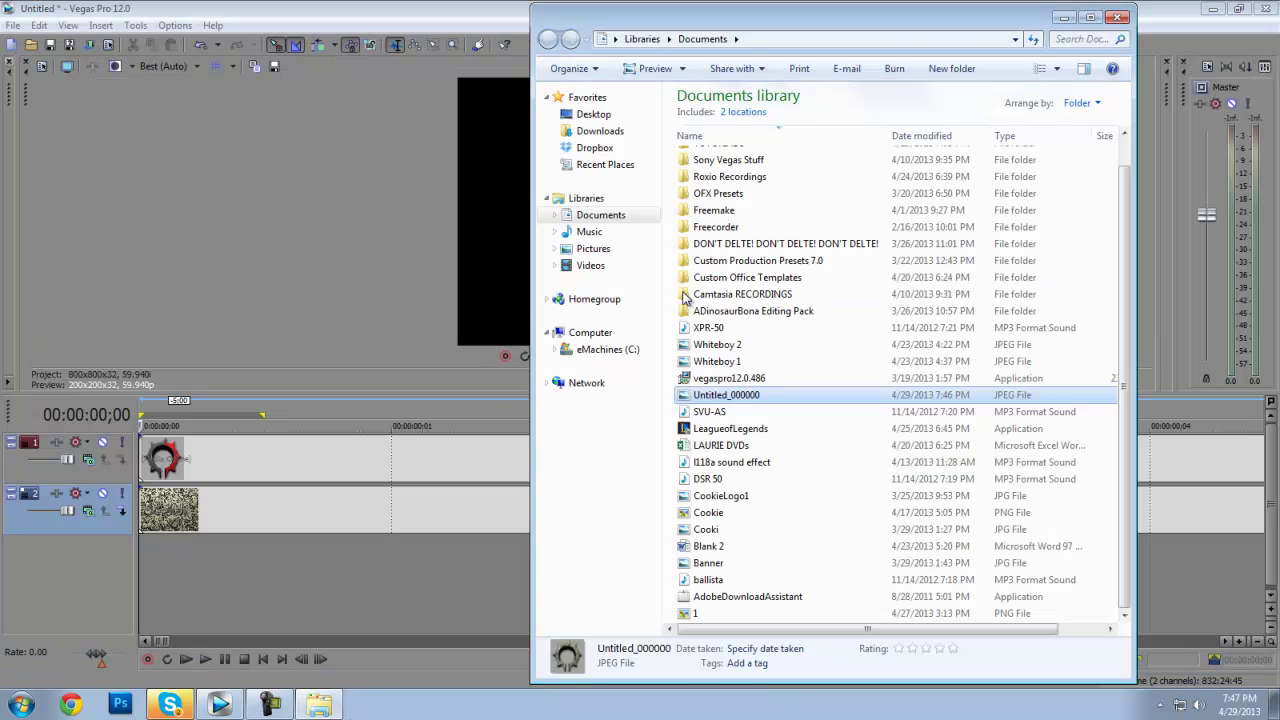
{"action": "left_click", "coordinate": [1119, 17]}
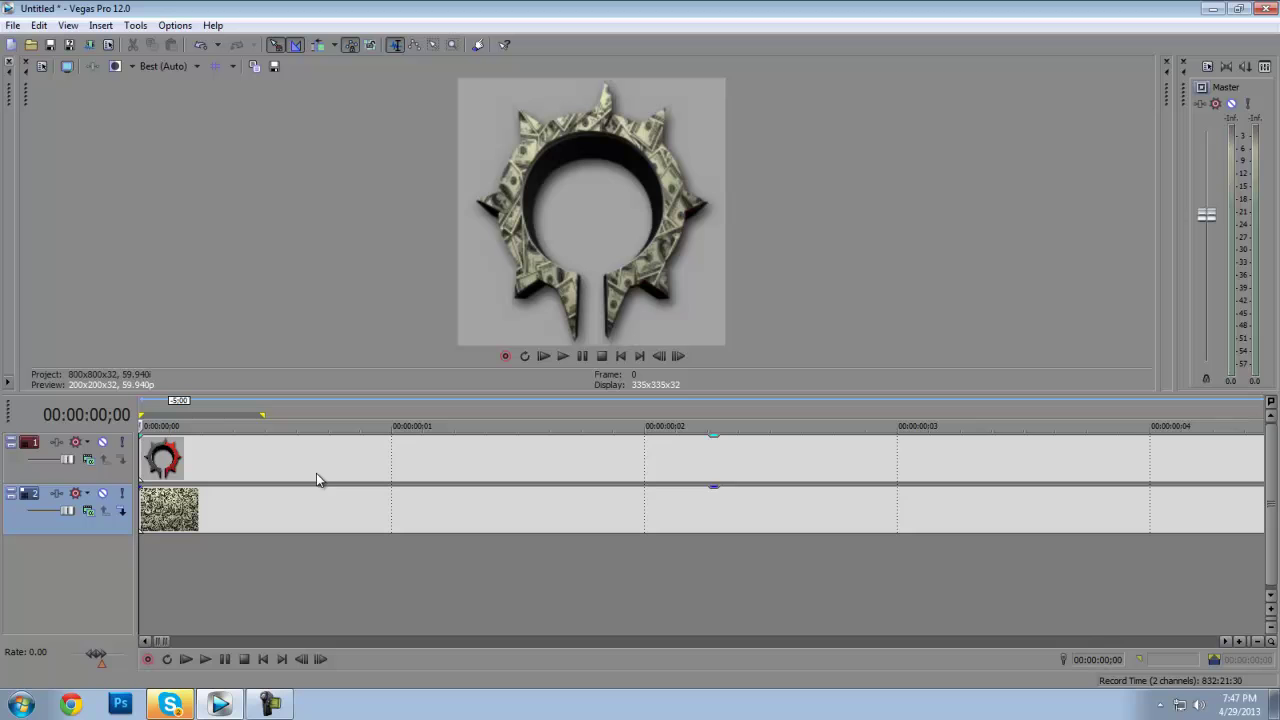